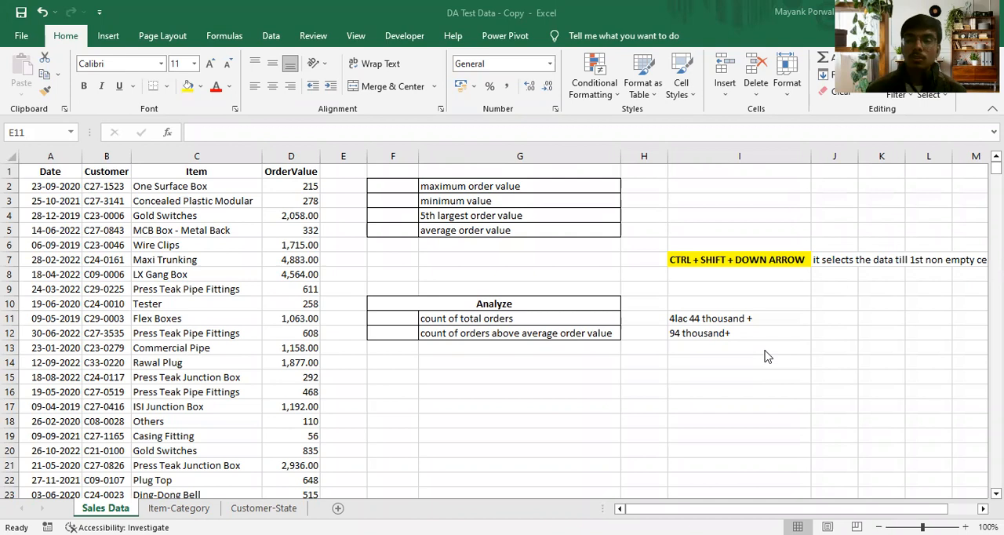
left_click(499, 182)
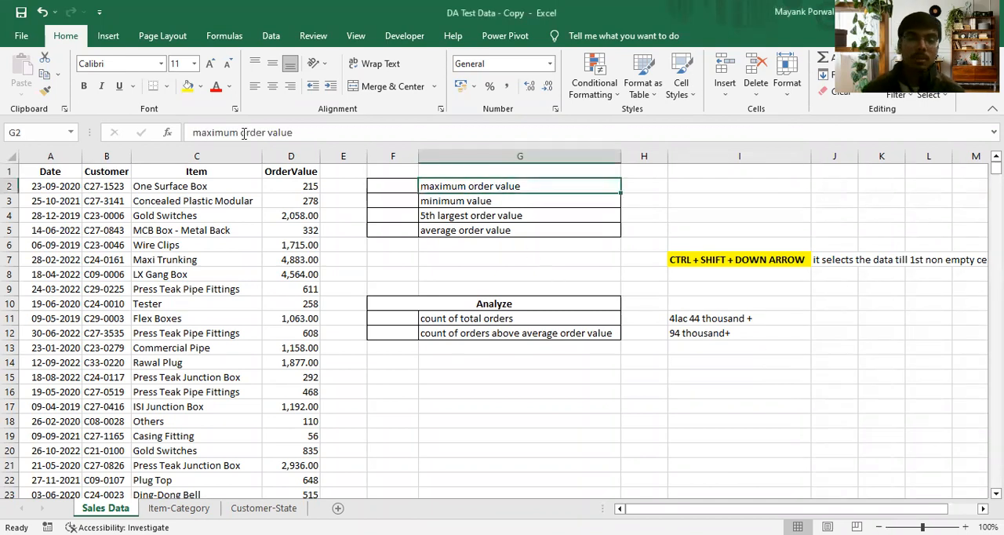
left_click_drag(50, 172, 282, 369)
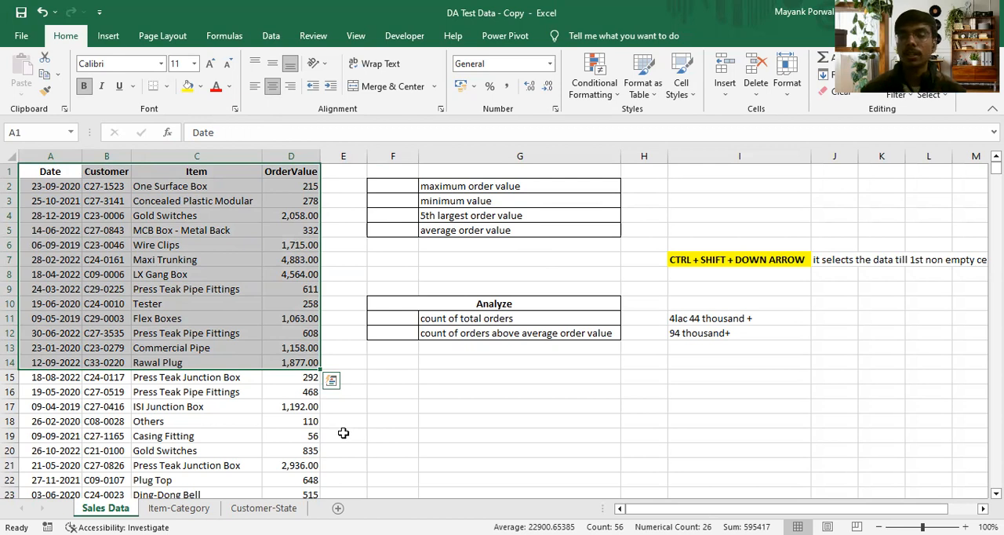
left_click(400, 316)
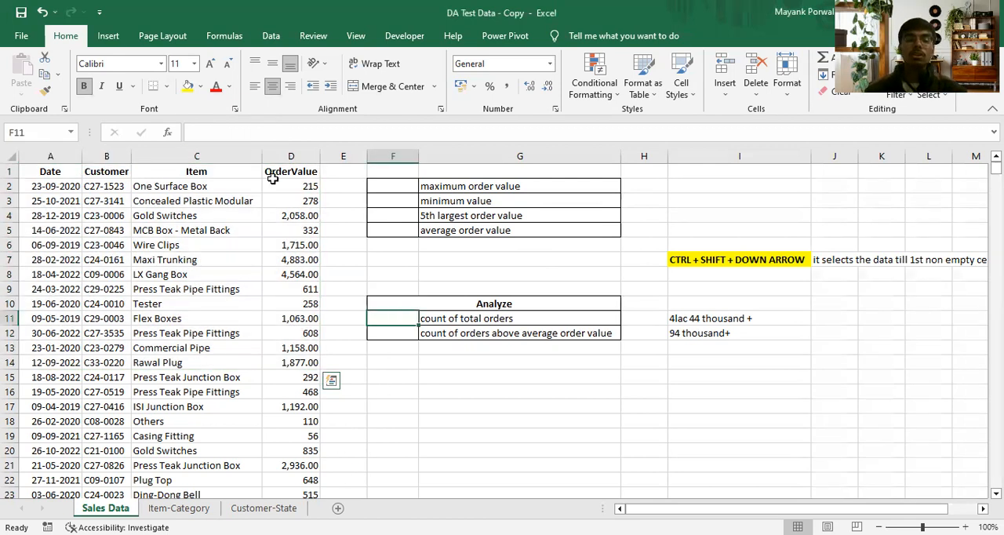
left_click(437, 186)
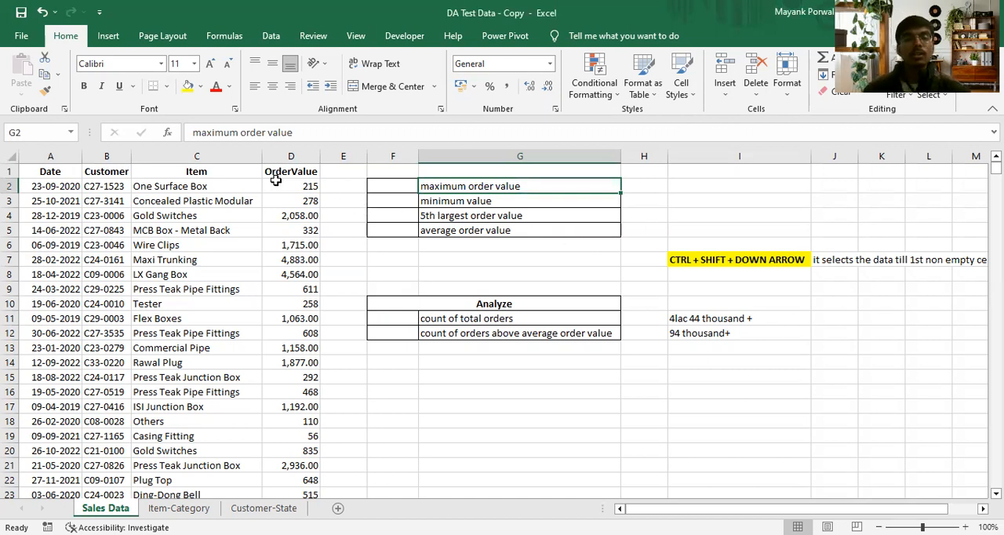
- Calculate the maximum order value in F2 with a MAX formula over D2:D444802
left_click(400, 186)
type("=m")
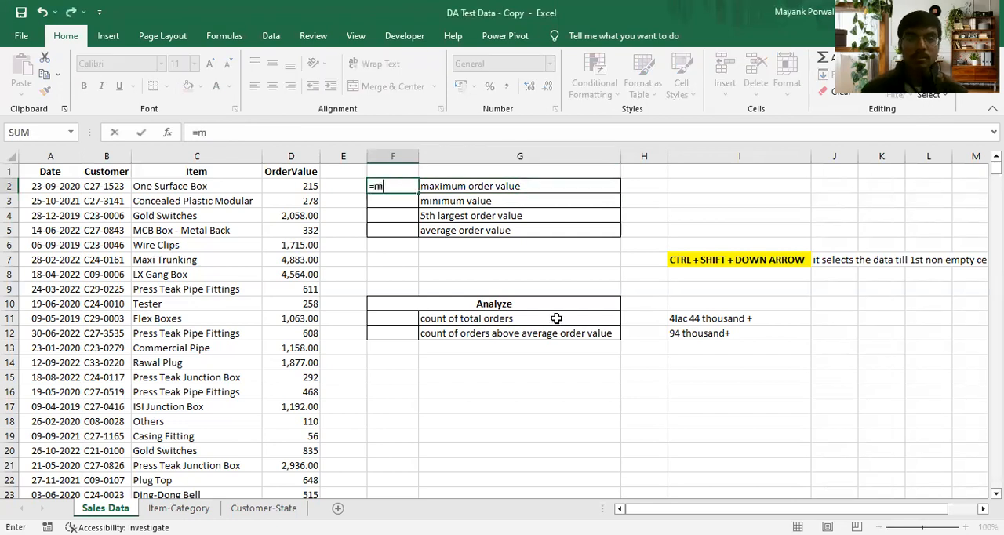
type("ax(")
left_click(276, 188)
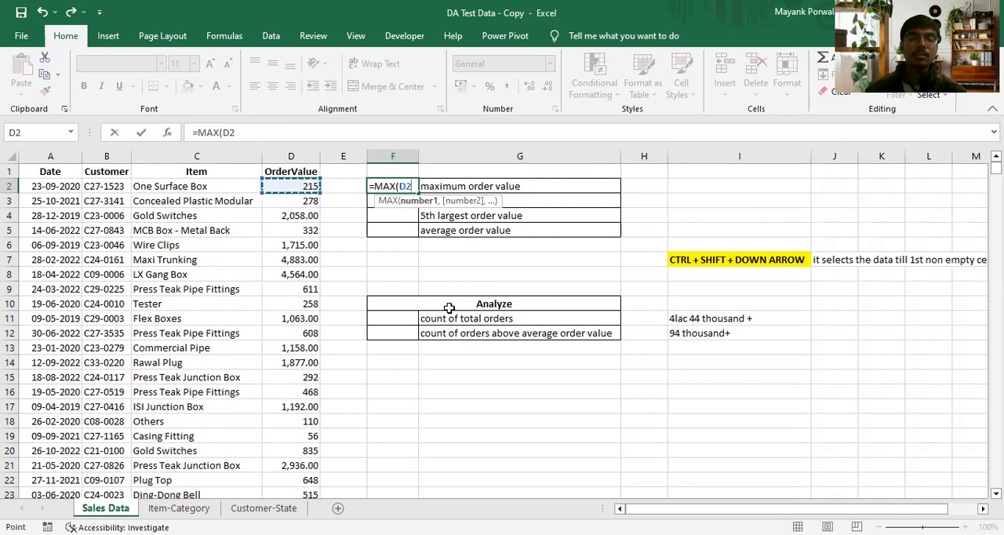
key("ctrl+shift+Down")
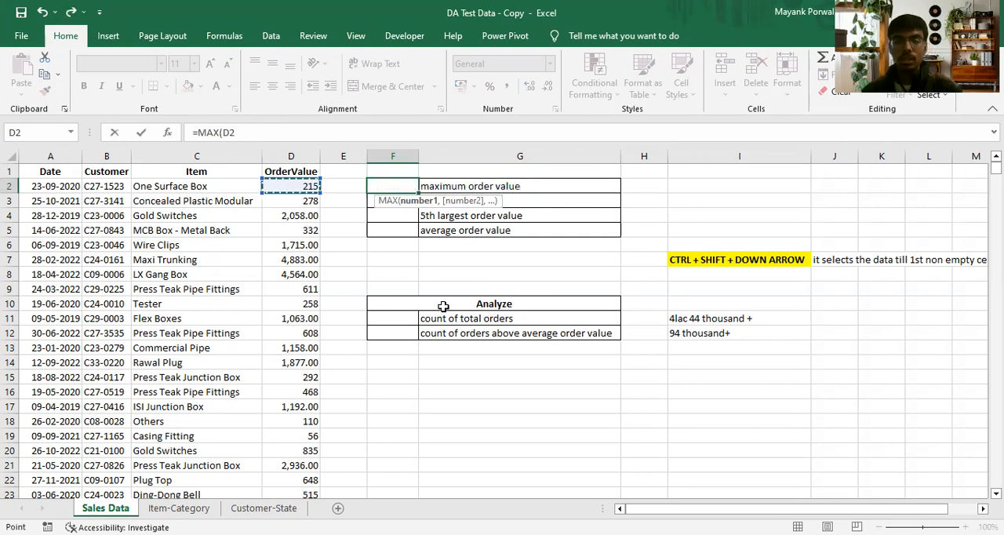
key("Return")
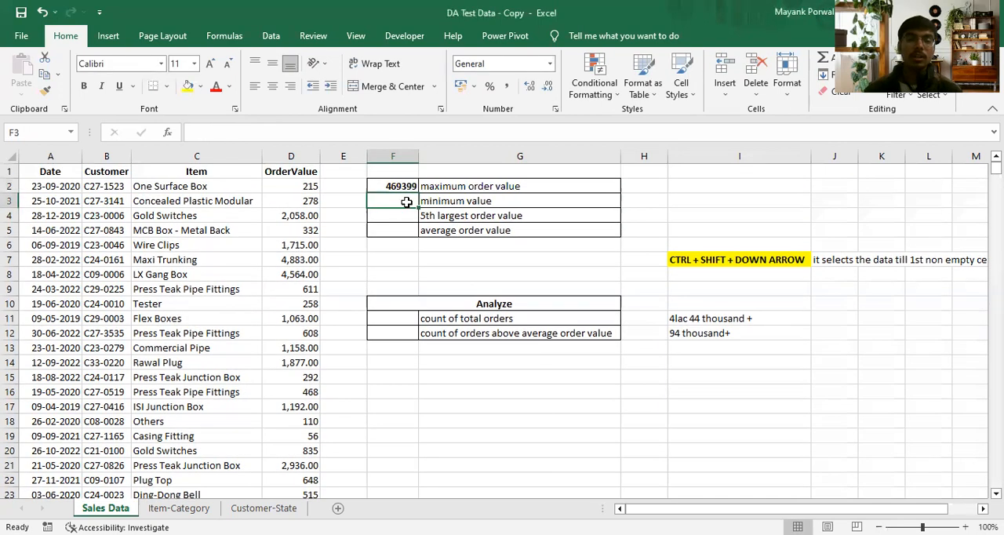
key("Up")
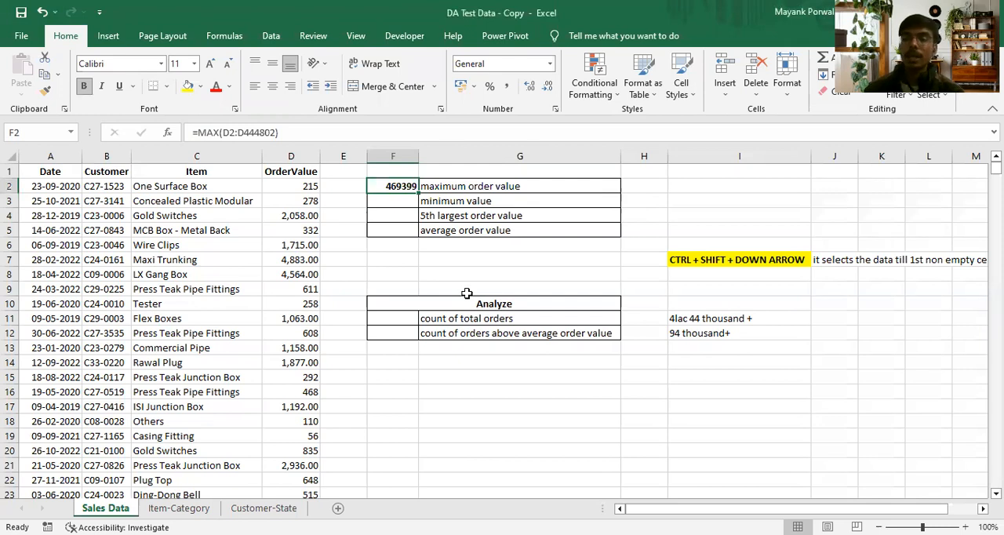
- Jump from D2 to the last entry of the OrderValue column and return to the top
left_click(701, 262)
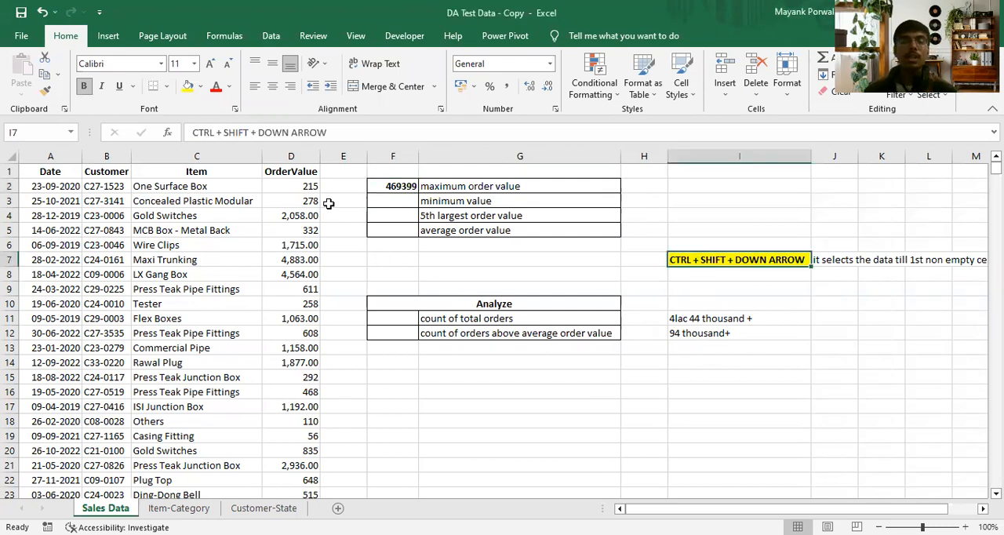
left_click(298, 186)
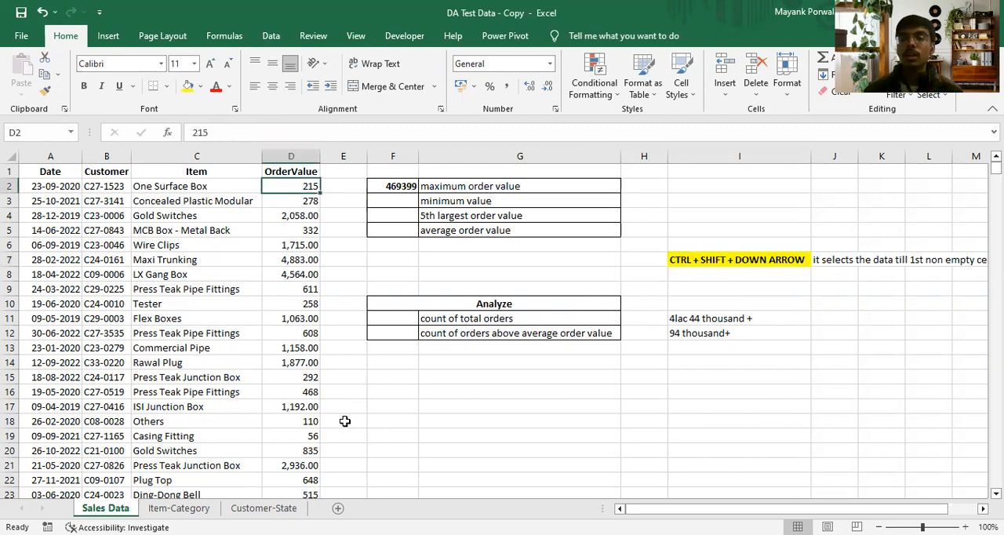
left_click(693, 259)
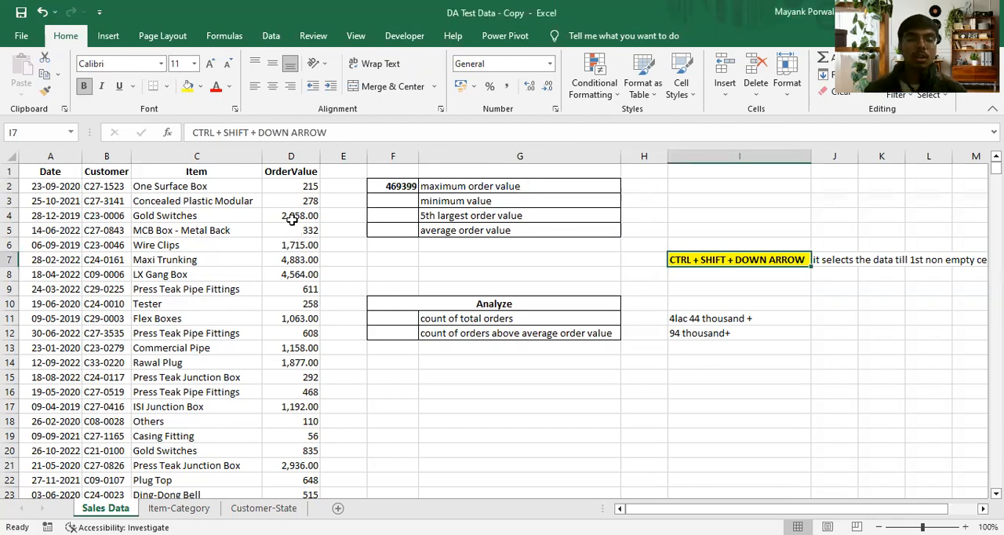
left_click(289, 190)
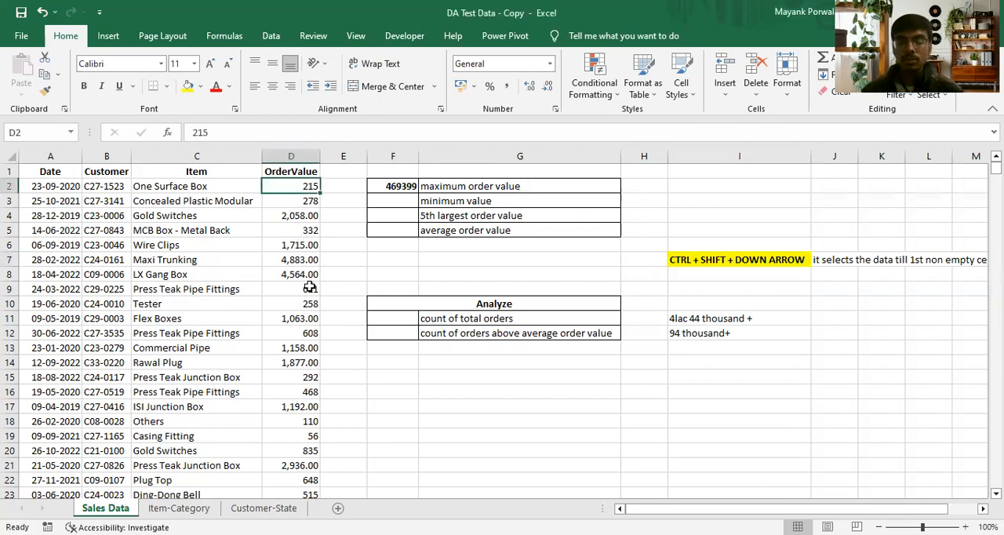
key("ctrl+Down")
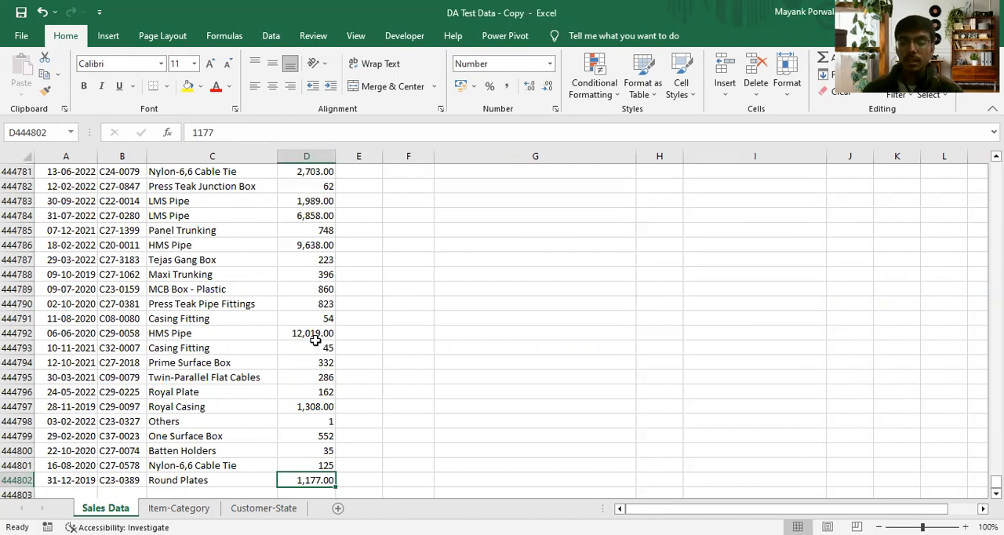
key("ctrl+Up")
- Clear the order value in D18 to create a gap in the OrderValue column
left_click(311, 420)
key("Delete")
left_click(314, 404)
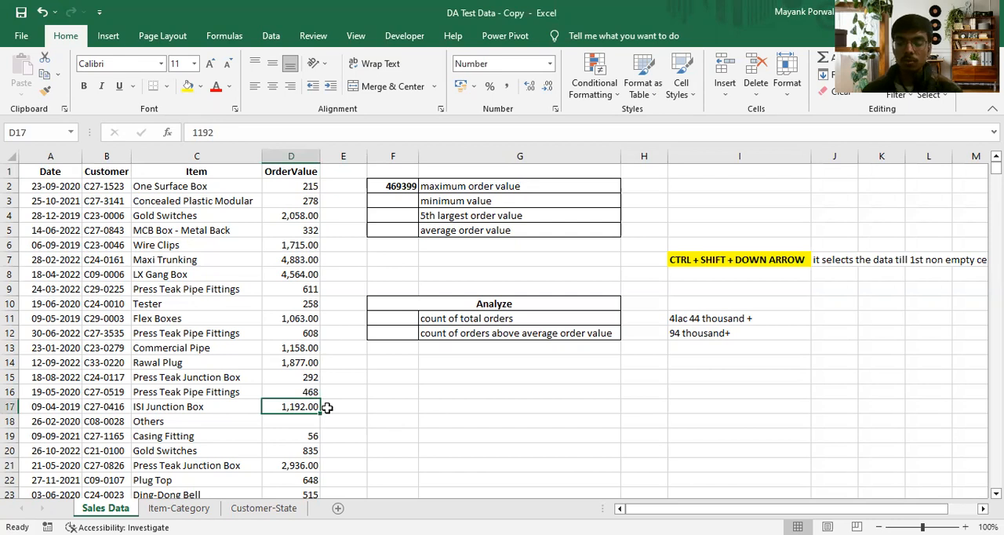
- Extend a selection from the OrderValue header in D1 down to the last filled cell before the blank D18
left_click(280, 172)
key("ctrl+Down")
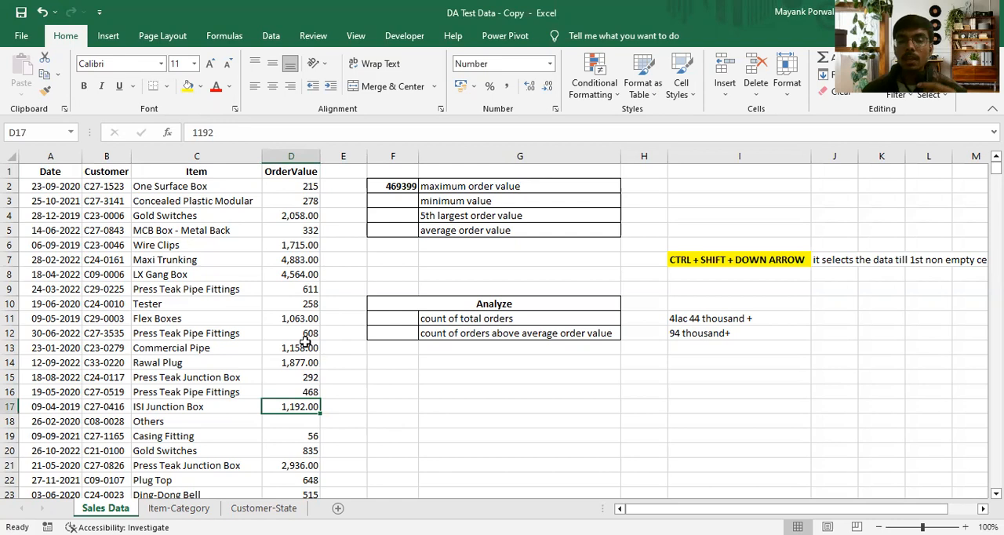
left_click(285, 172)
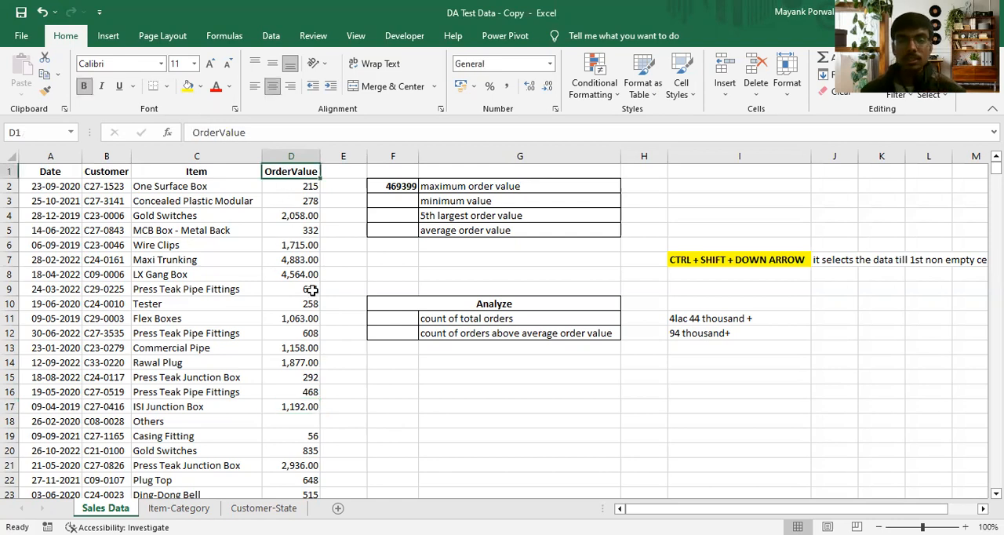
key("shift+Down")
key("shift+Down")
key("shift+Down")
key("shift+Down")
key("shift+Down")
key("shift+Down")
key("shift+Down")
key("shift+Down")
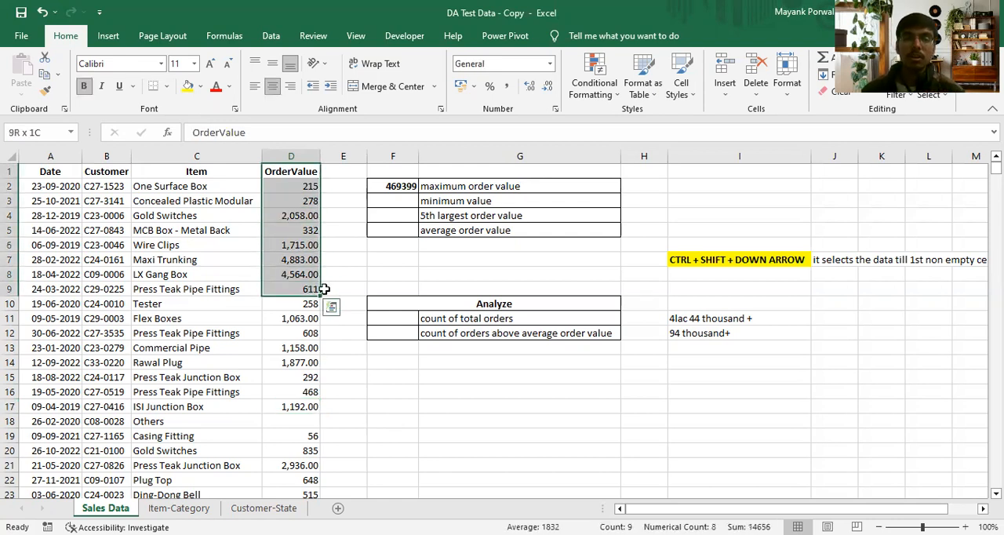
left_click(328, 288)
left_click(290, 171)
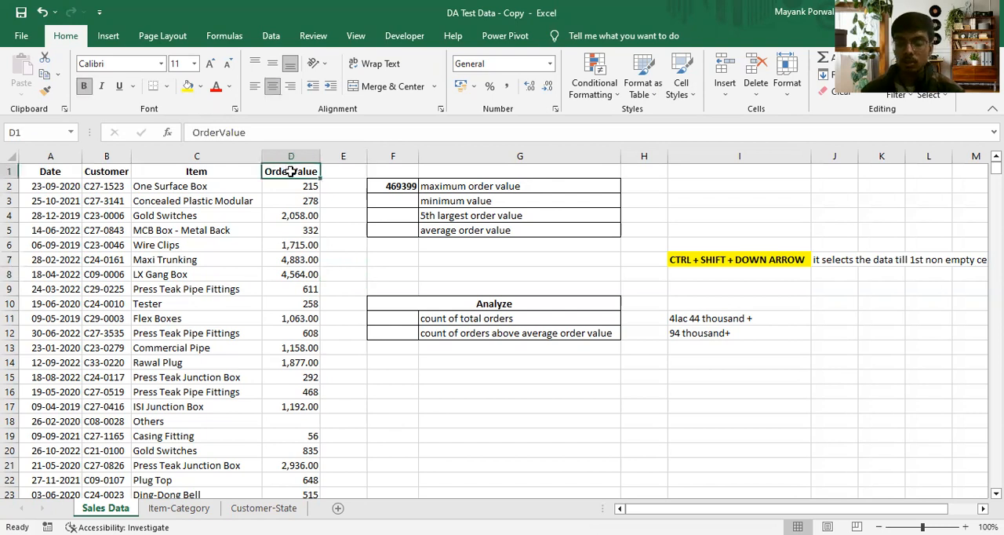
key("ctrl+shift+Down")
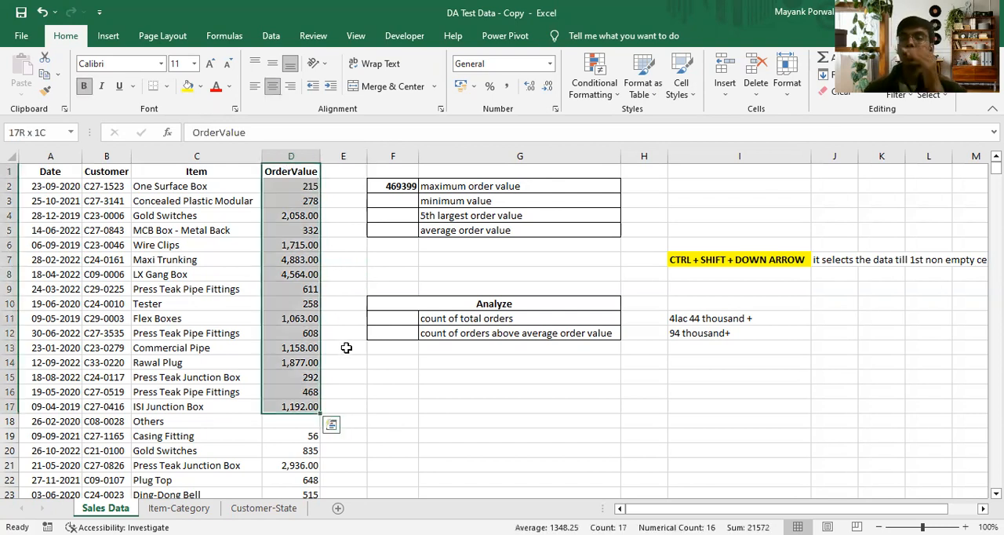
- Undo the deletion of the order value in D18
left_click(291, 422)
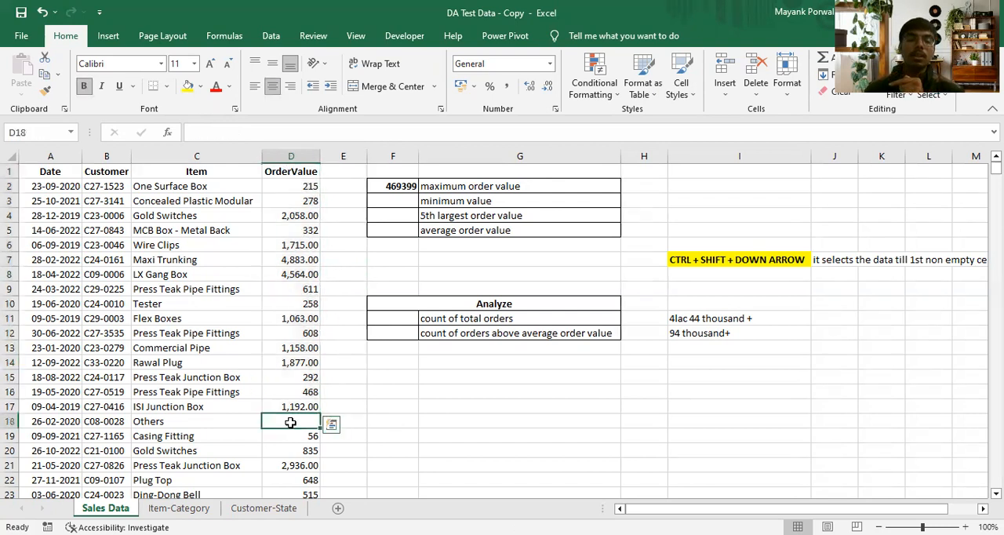
key("ctrl+z")
left_click(376, 410)
- Examine how far the OrderValue data extends by going to its last row and back to the top of the sheet
left_click(292, 185)
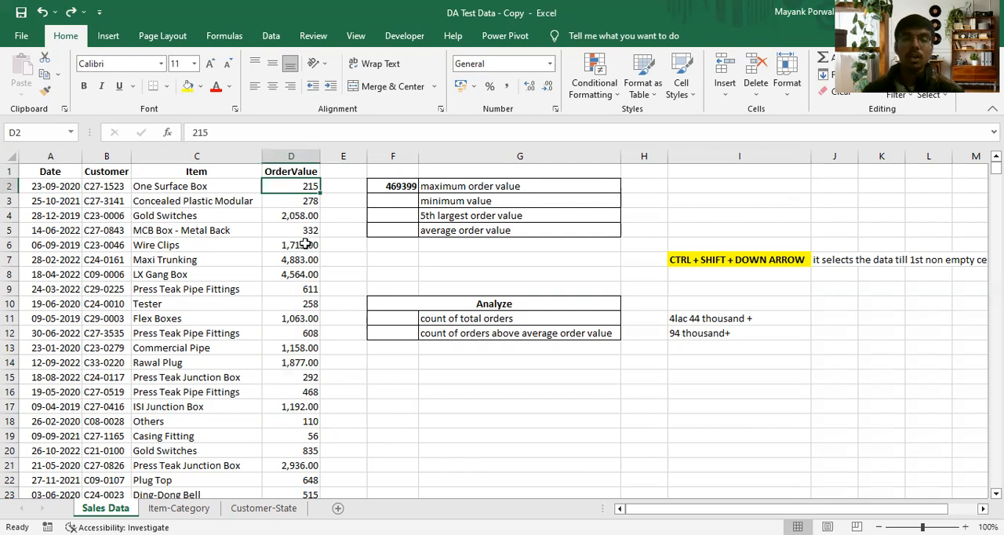
key("ctrl+shift+Down")
key("ctrl+Up")
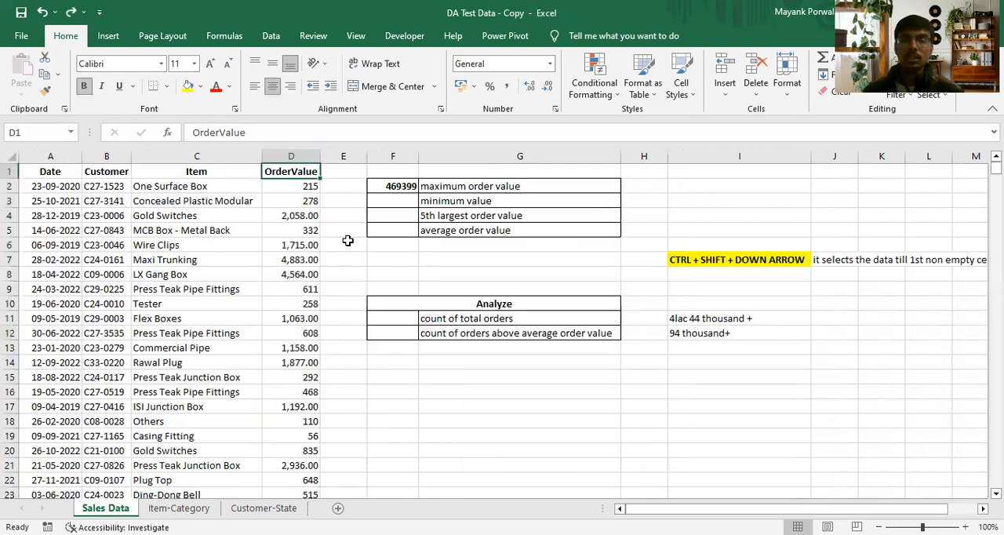
key("ctrl+Down")
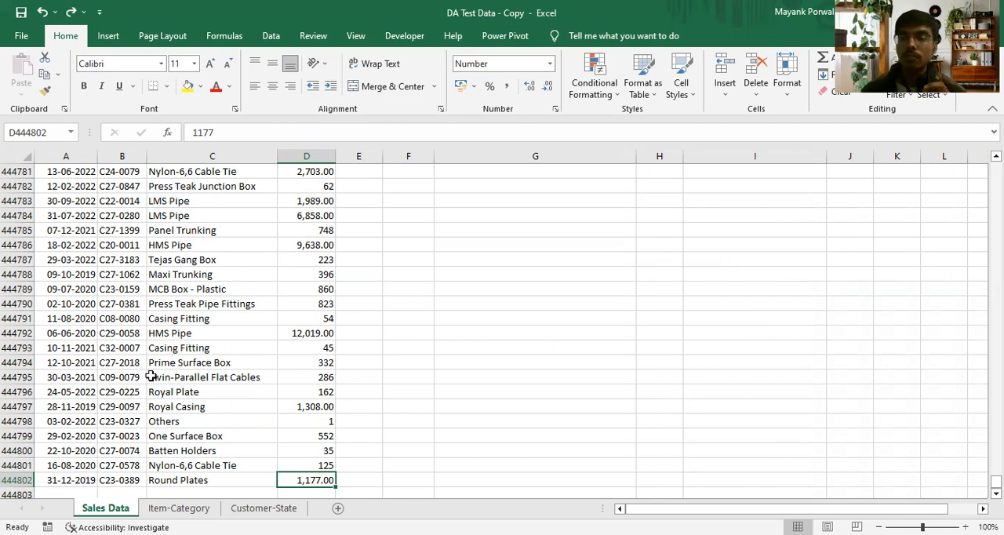
scroll(229, 377, "down", 7)
scroll(229, 377, "up", 20)
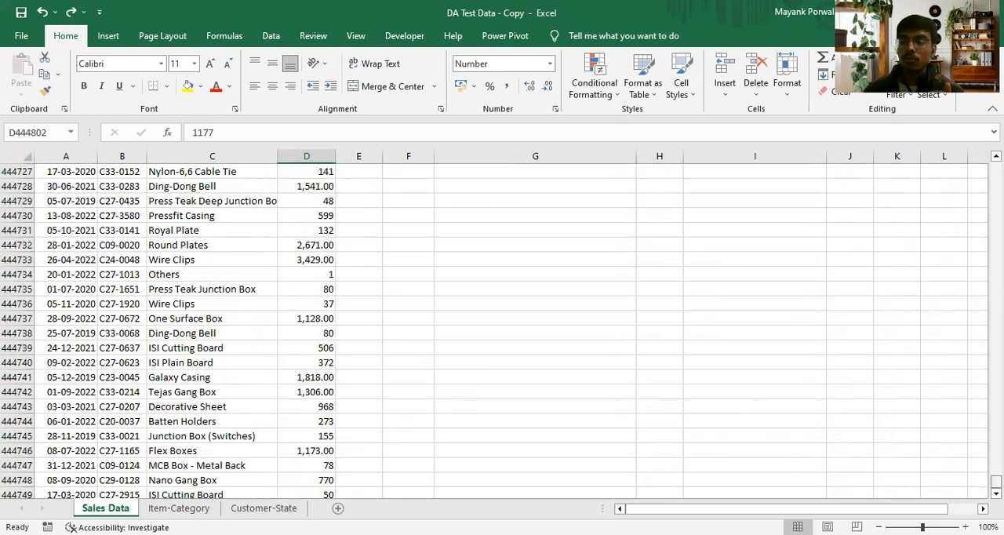
left_click_drag(996, 482, 996, 164)
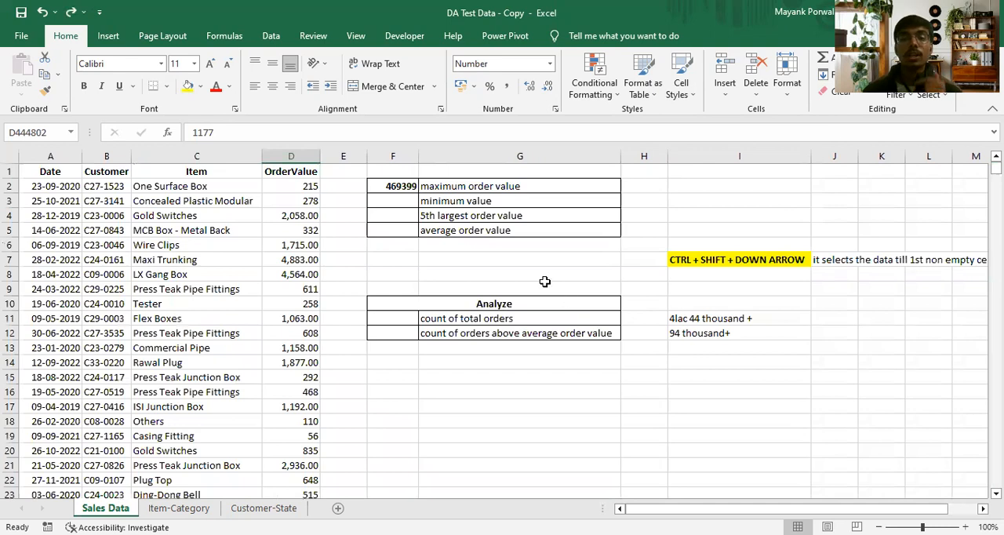
- Calculate the minimum order value in F3 with a MIN formula over D2:D444802
left_click(404, 202)
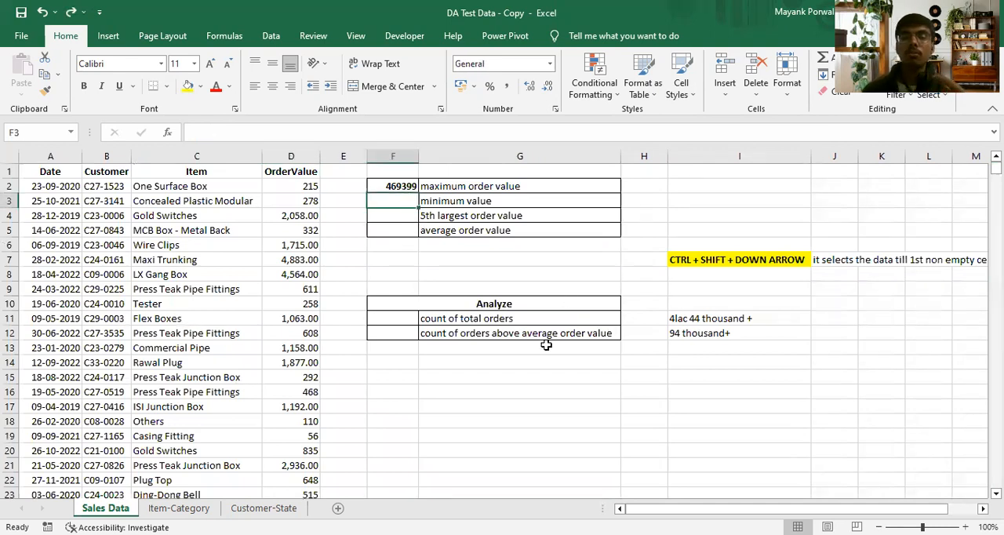
type("=")
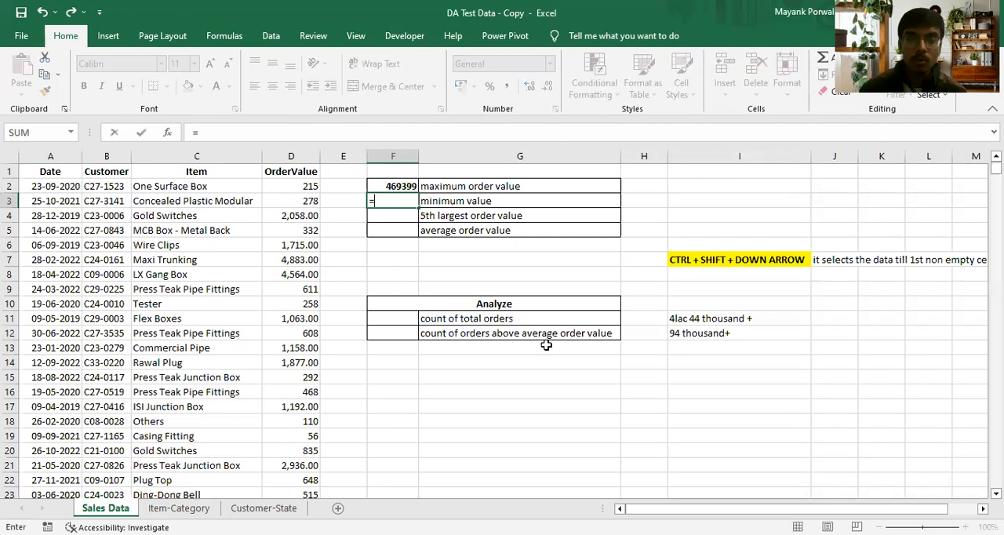
type("m")
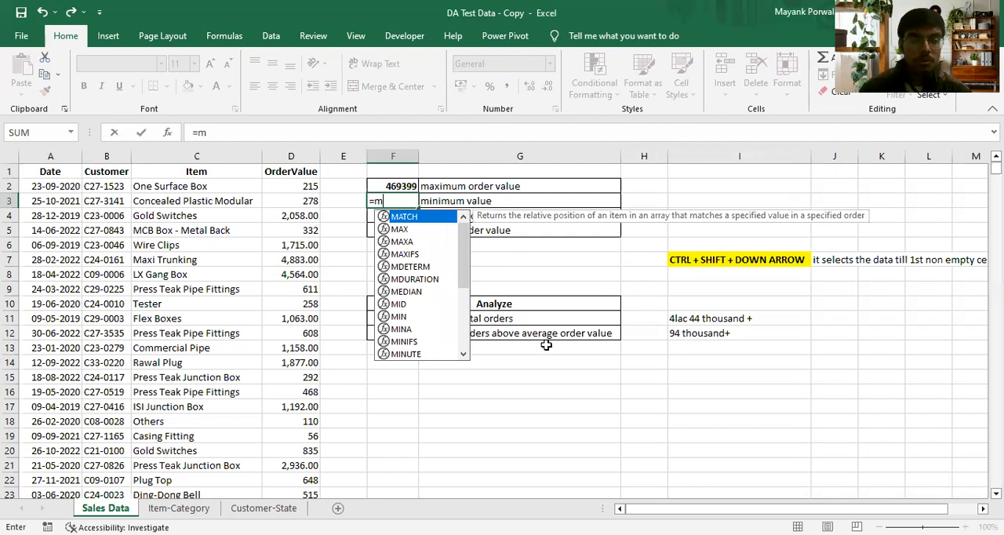
type("in")
key("Tab")
left_click(300, 188)
key("ctrl+shift+Down")
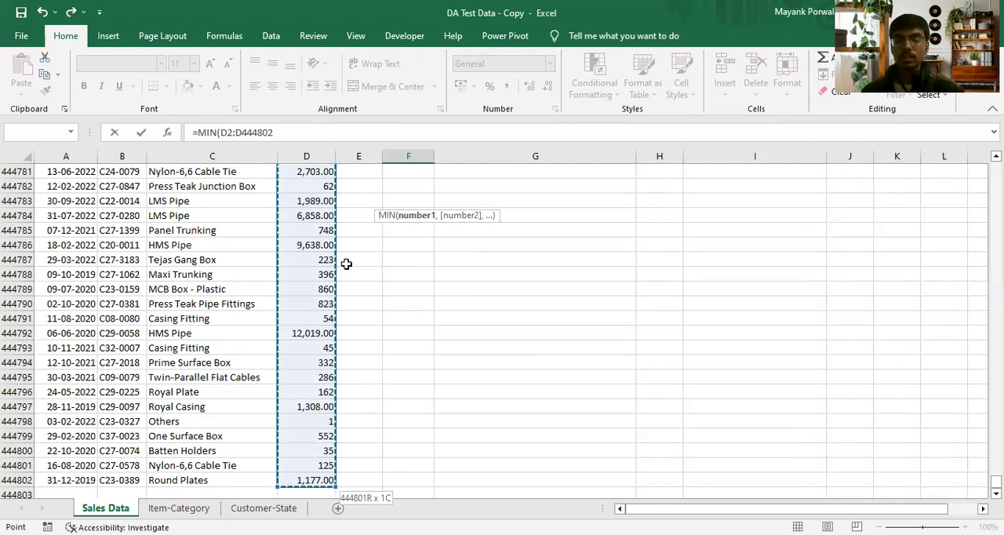
key("Return")
left_click(404, 201)
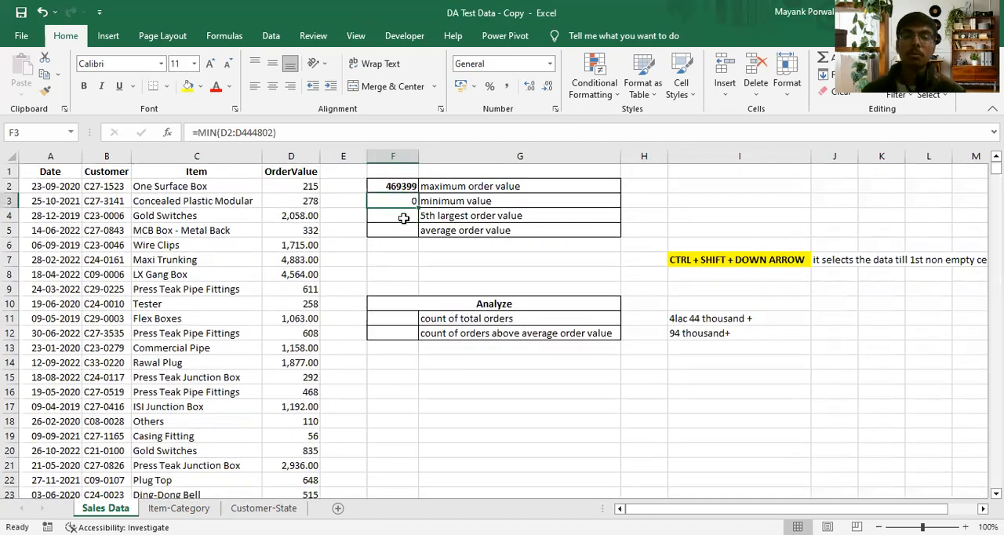
- Calculate the 5th largest order value in F4 with a LARGE formula over D2:D444802 and k set to 5
left_click(395, 218)
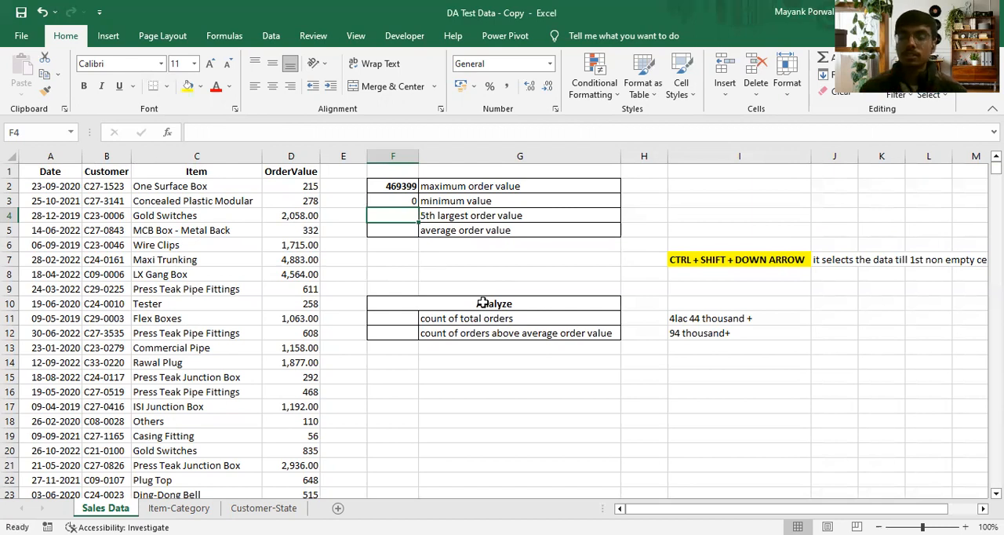
type("=")
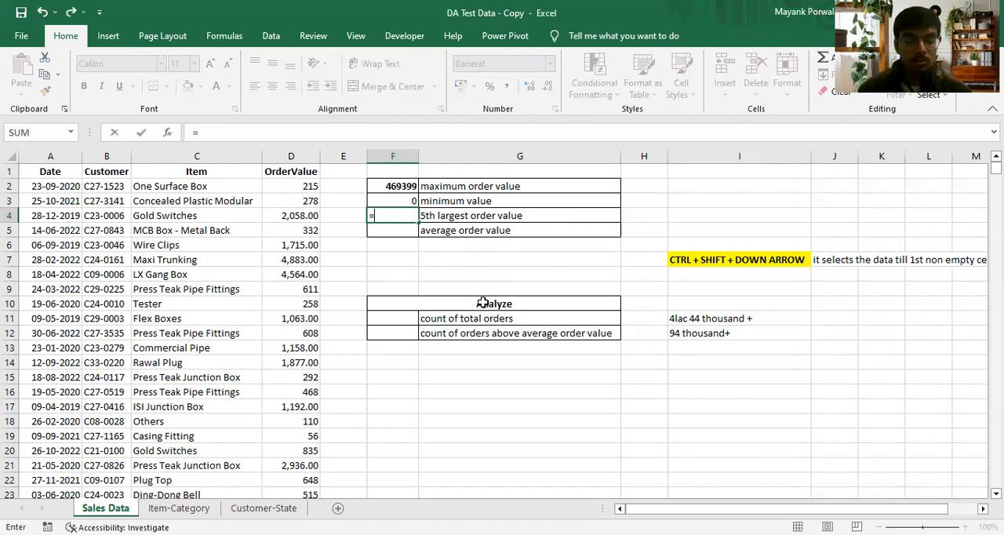
type("larg")
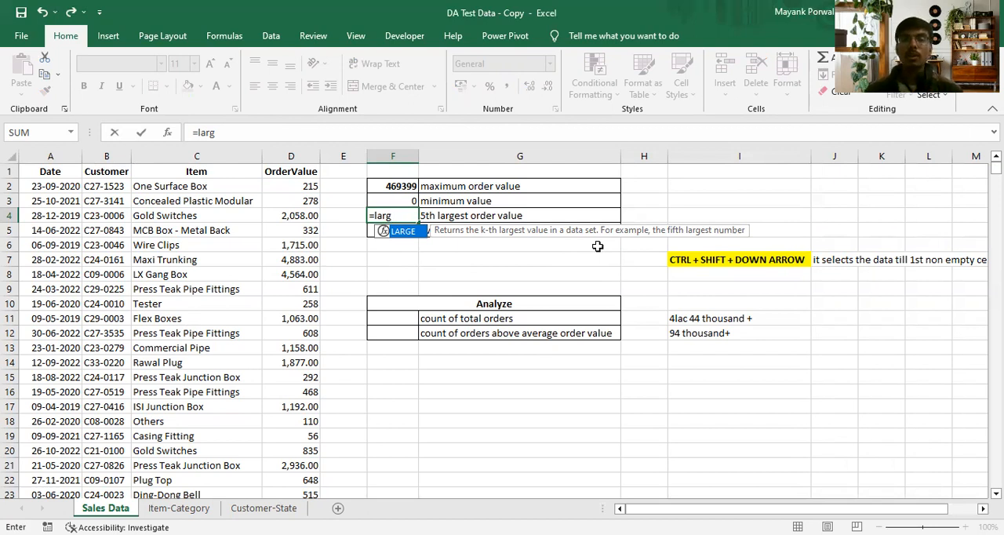
key("Tab")
left_click(291, 186)
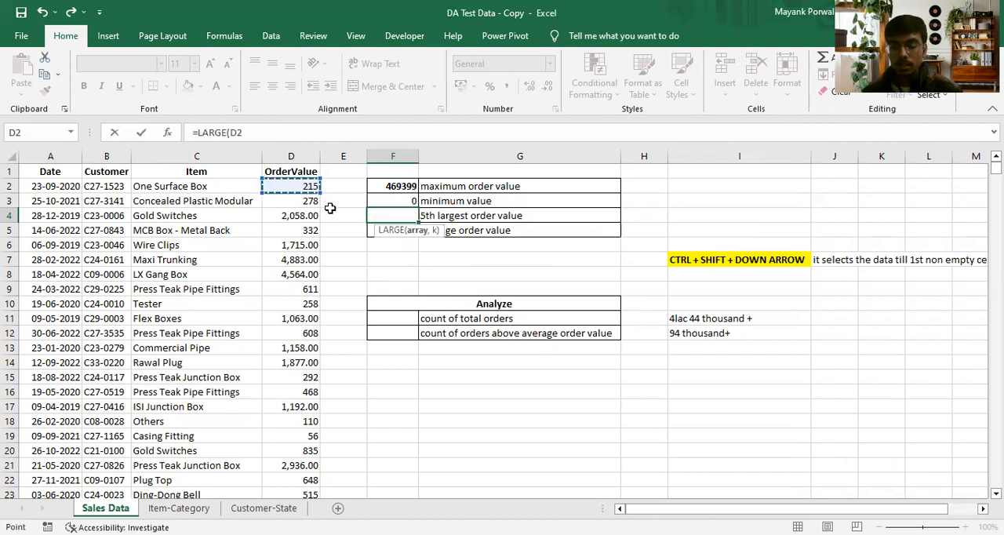
key("ctrl+shift+Down")
type(",")
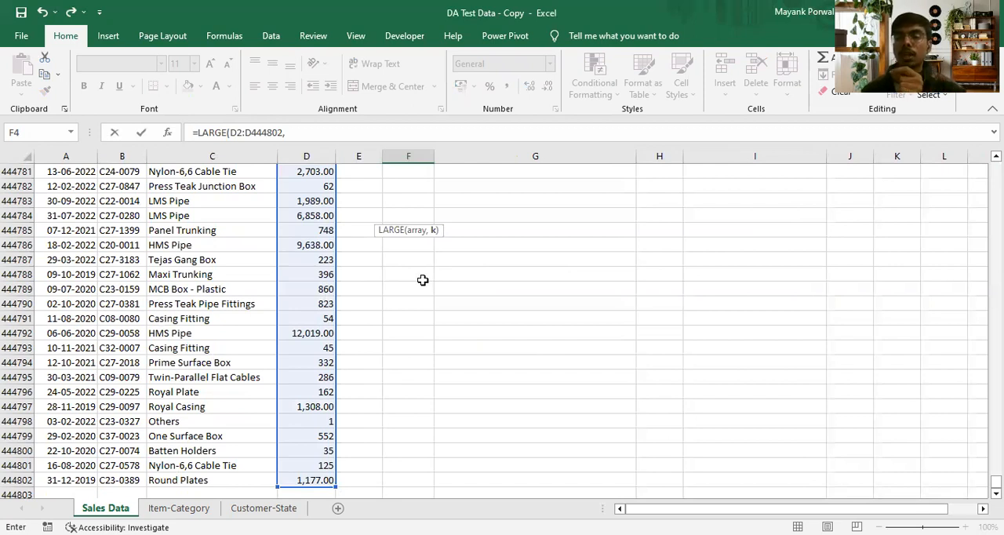
type("5")
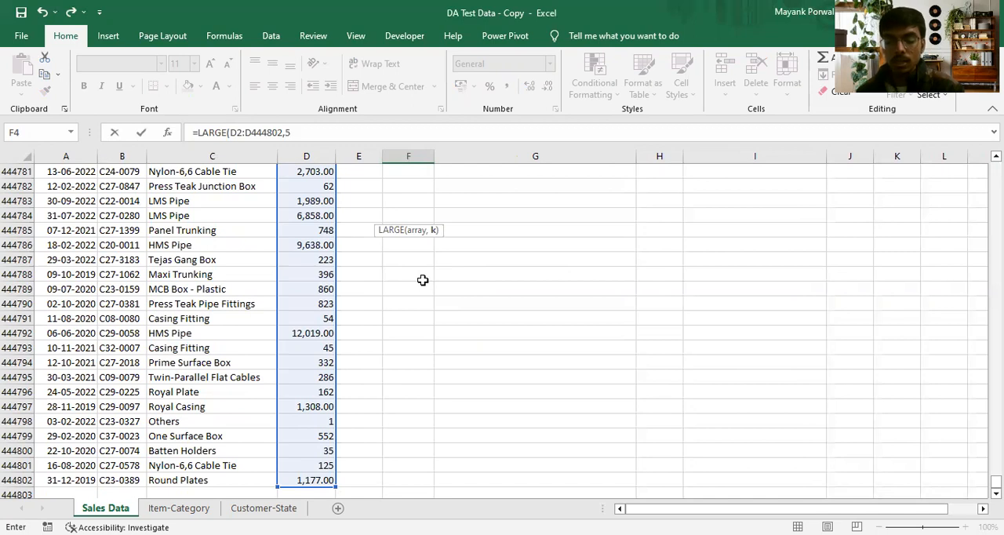
key("Return")
left_click(398, 217)
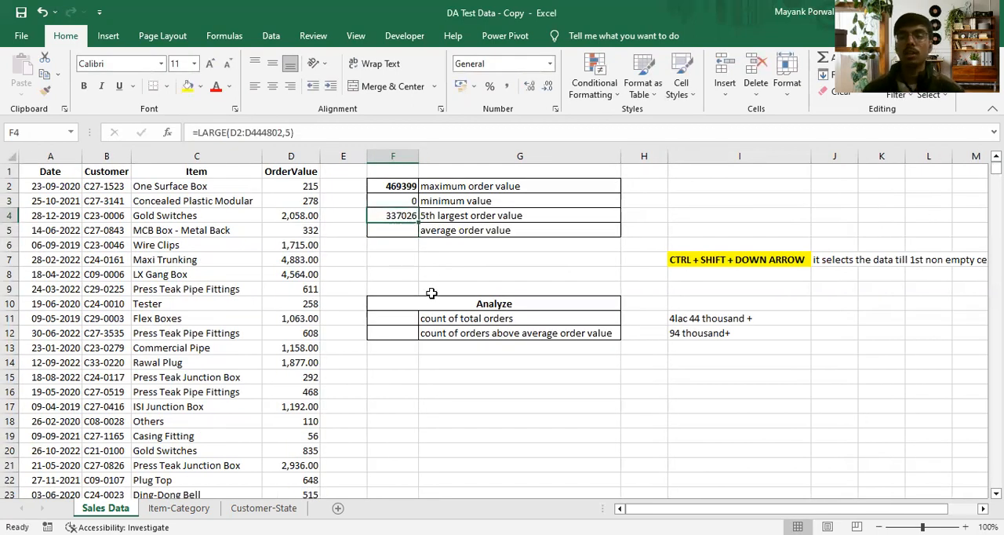
left_click(396, 191)
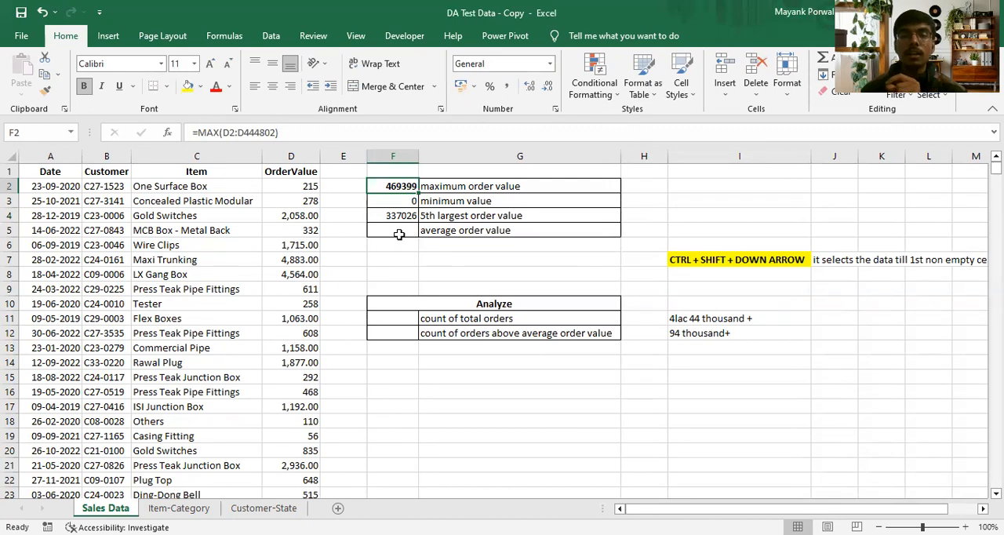
left_click(401, 215)
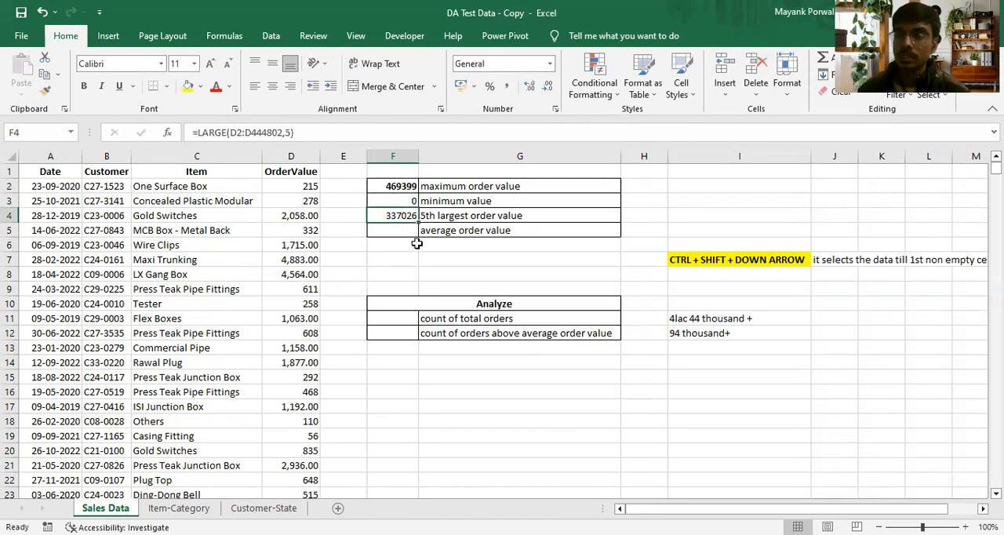
- Calculate the average order value in F5 with an AVERAGE formula over D2:D444802
left_click(390, 229)
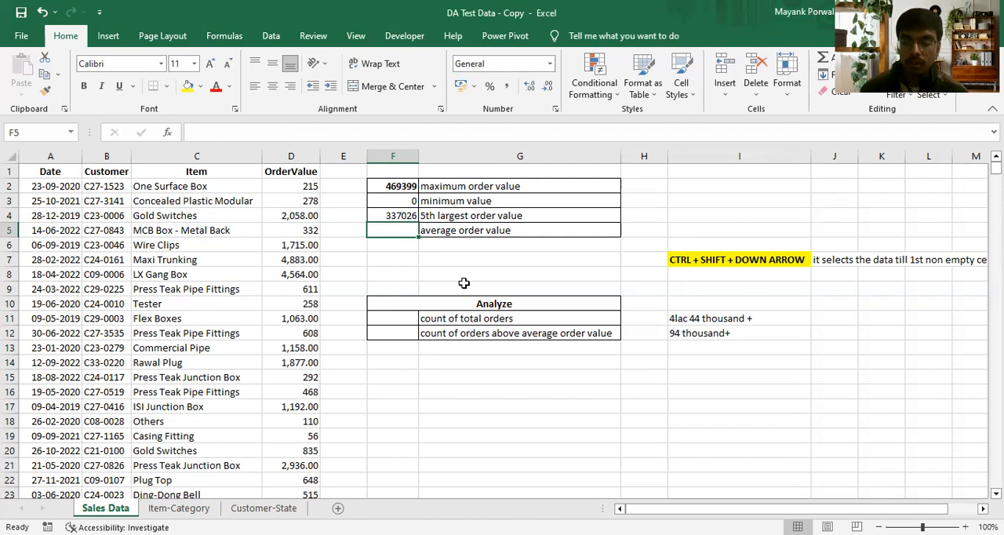
type("=")
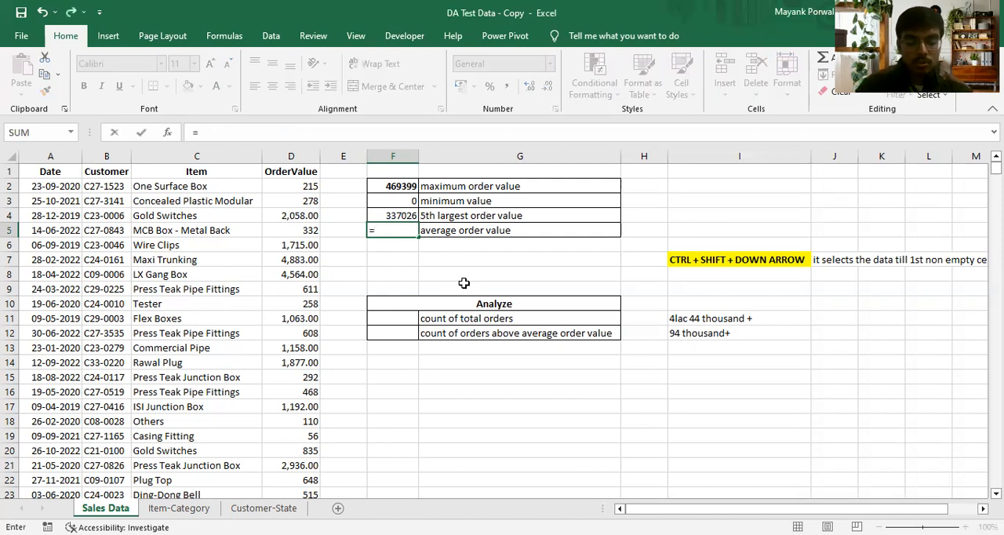
type("avera")
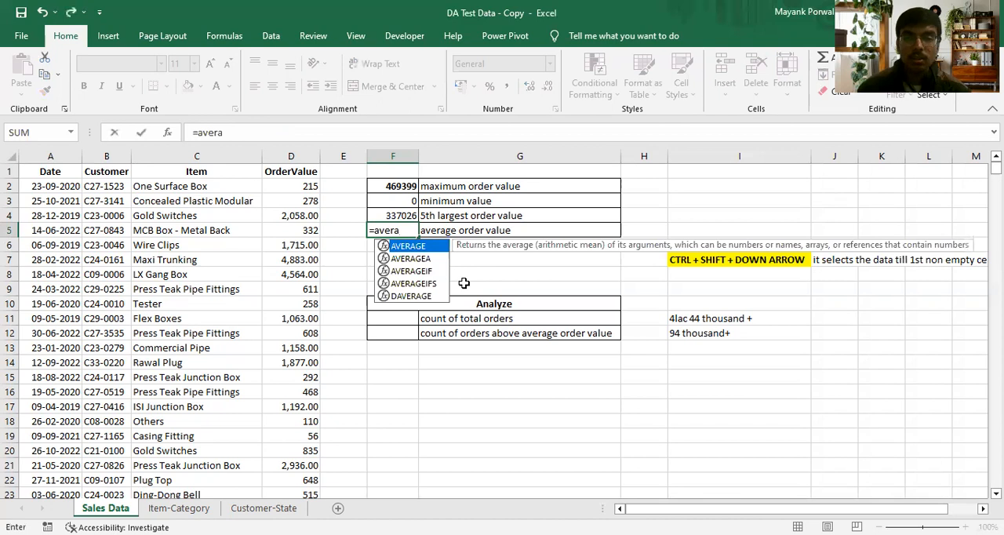
key("Tab")
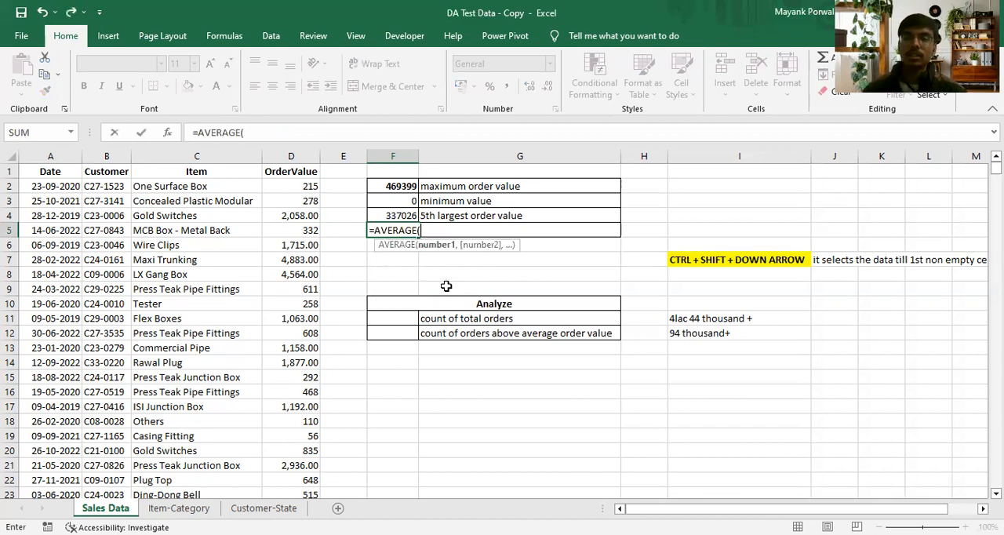
left_click(306, 185)
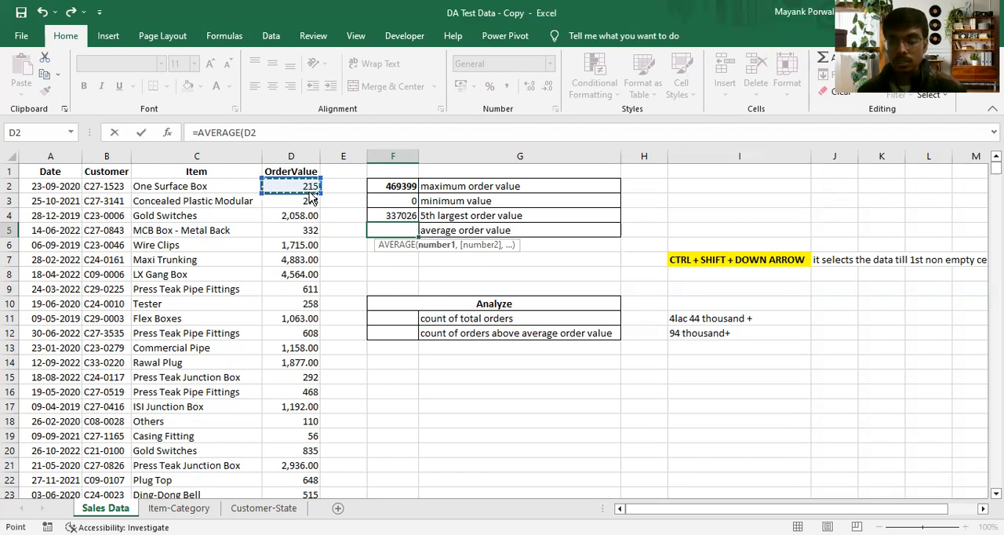
key("ctrl+shift+Down")
key("Return")
left_click(377, 229)
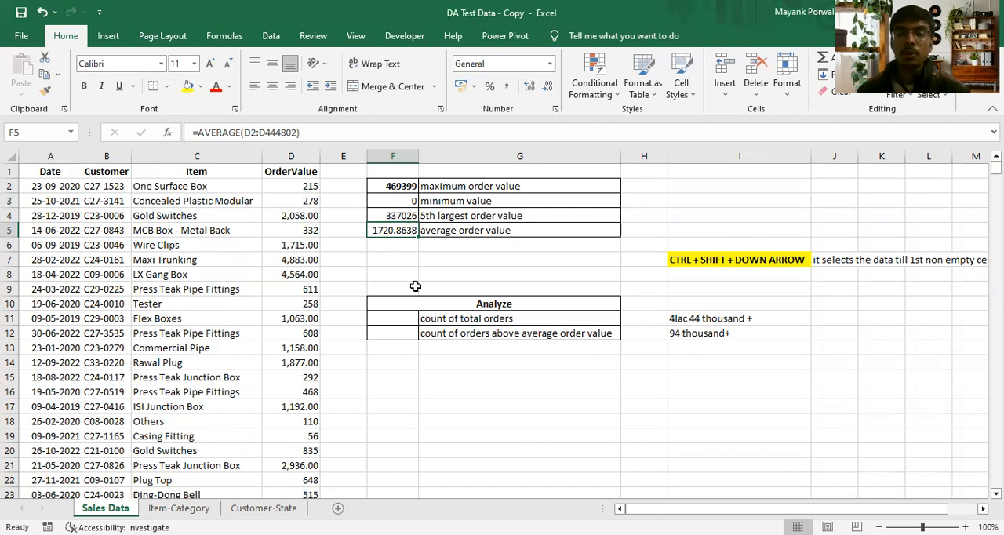
- Count the total orders in F11 of the Analyze table with a COUNT formula over D2:D444802
left_click(440, 308)
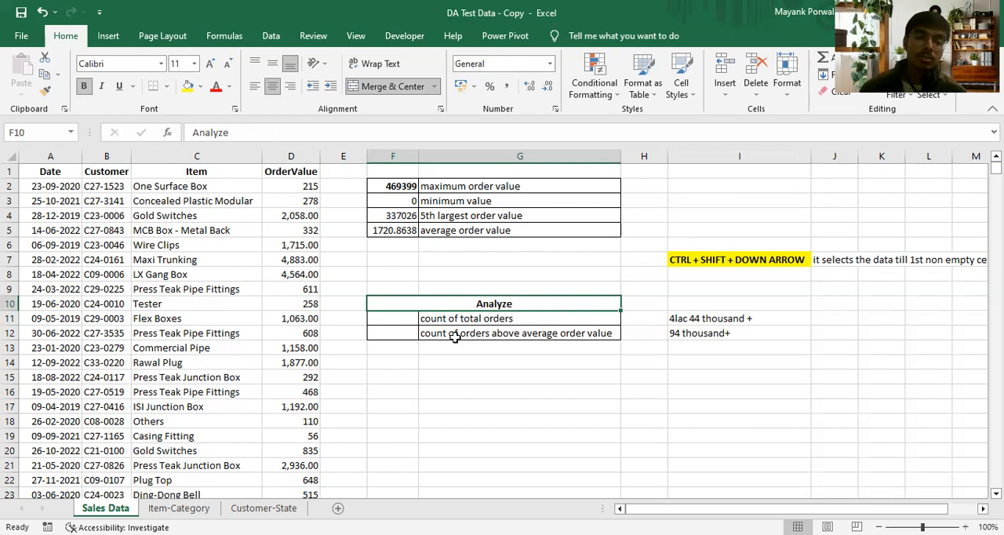
left_click(463, 318)
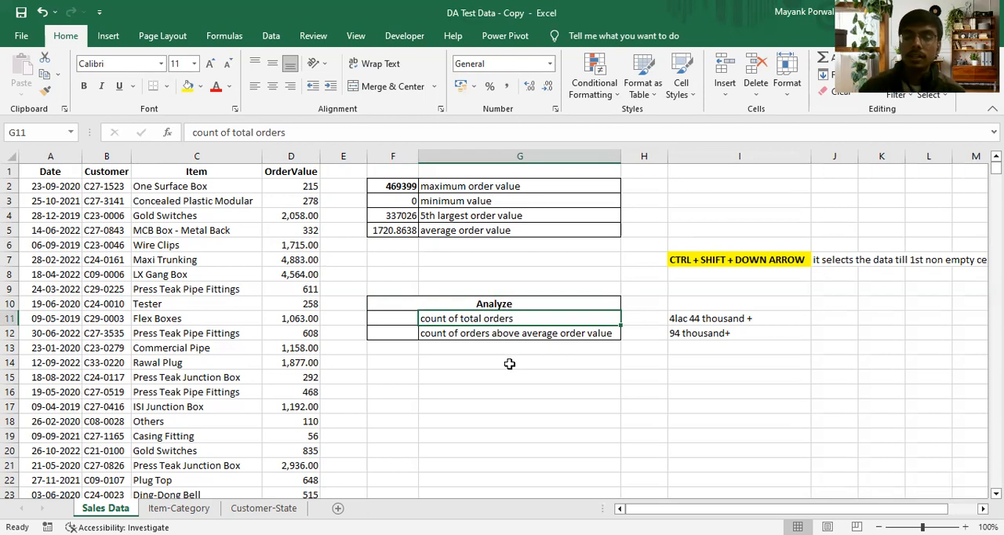
left_click(398, 318)
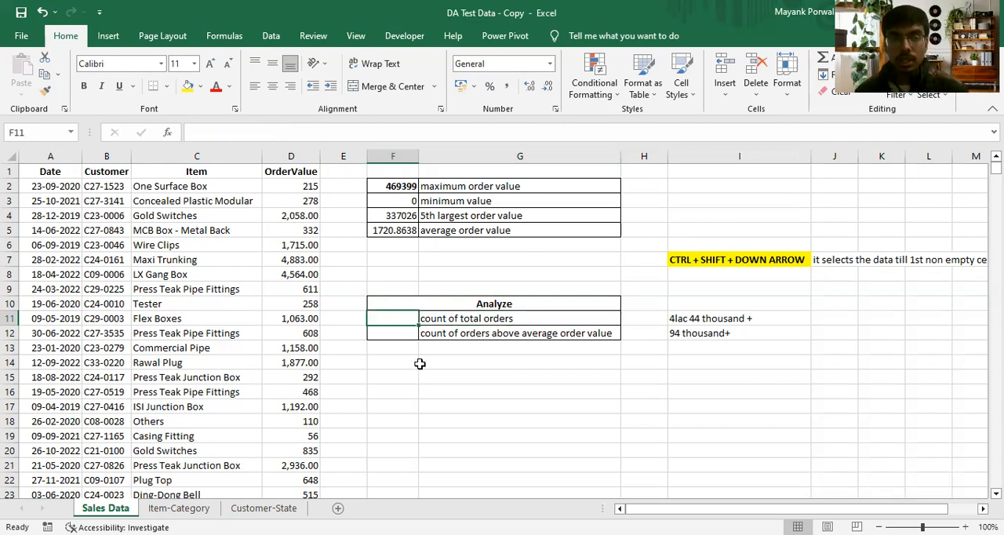
type("=c")
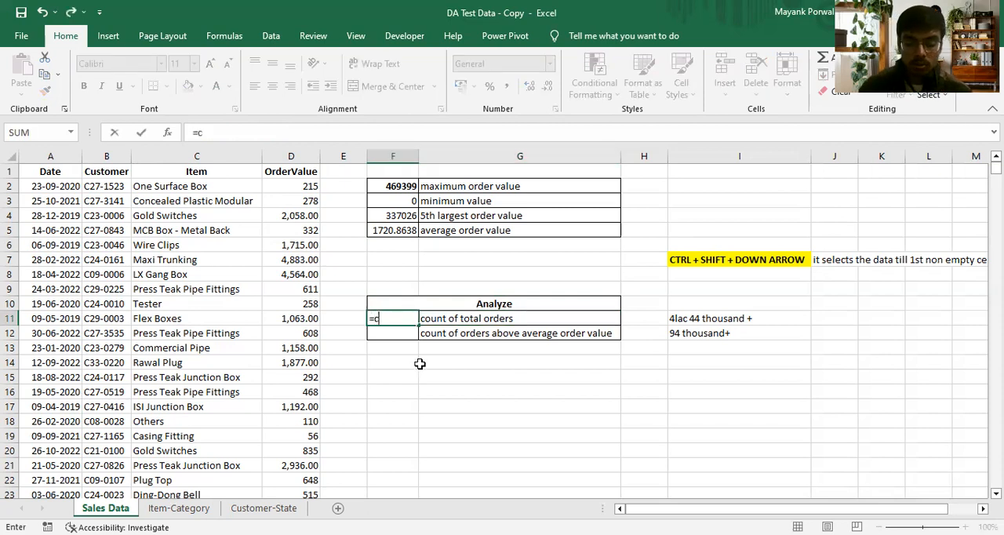
type("ount")
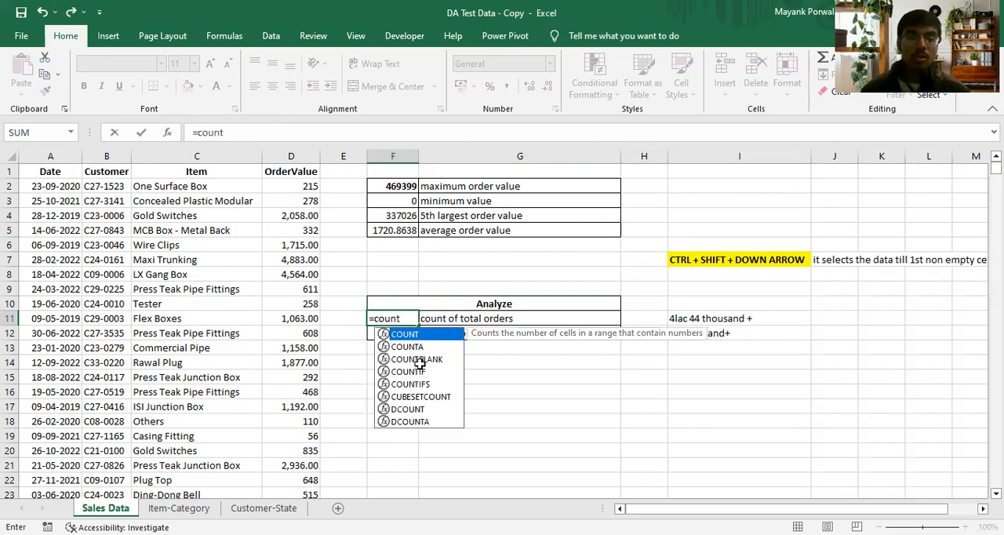
key("Tab")
left_click(299, 187)
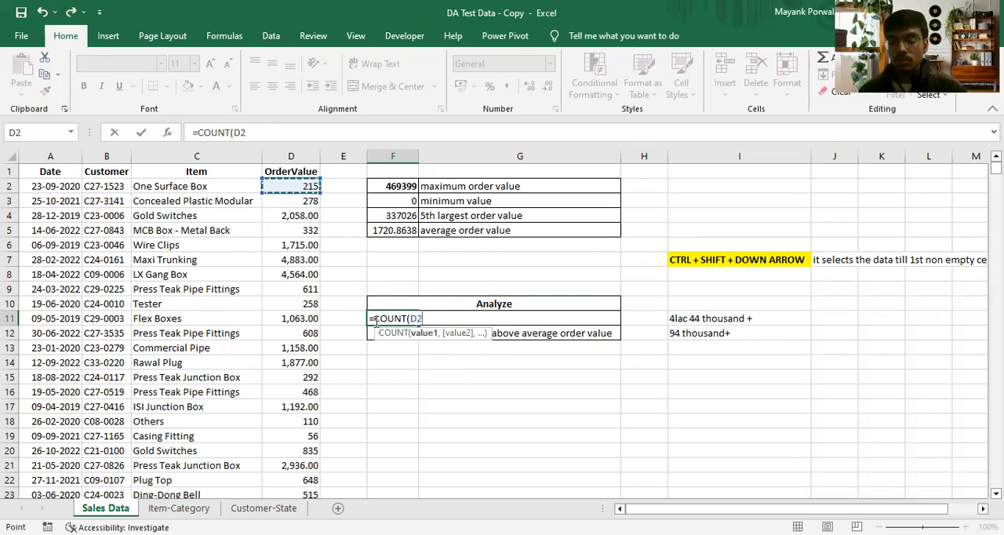
key("ctrl+shift+Down")
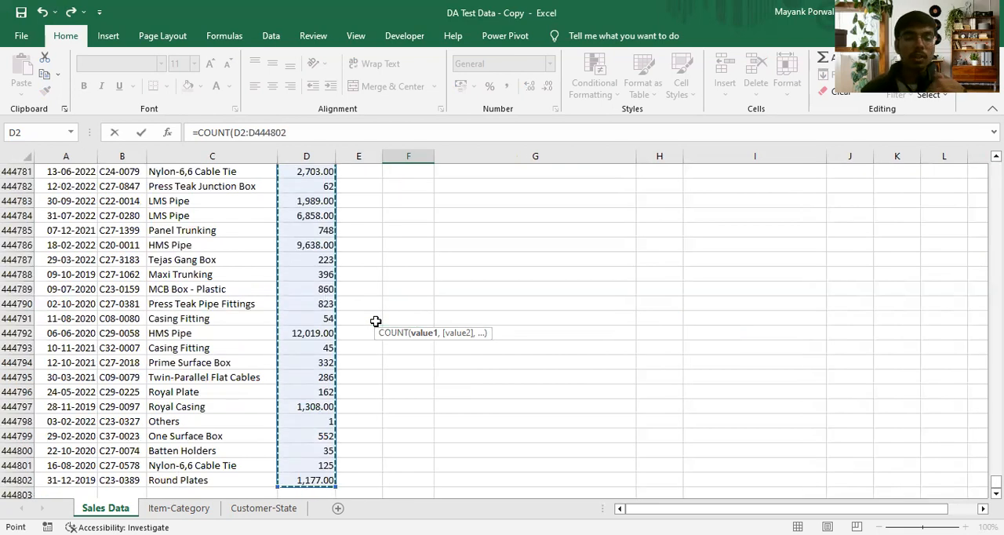
type(")")
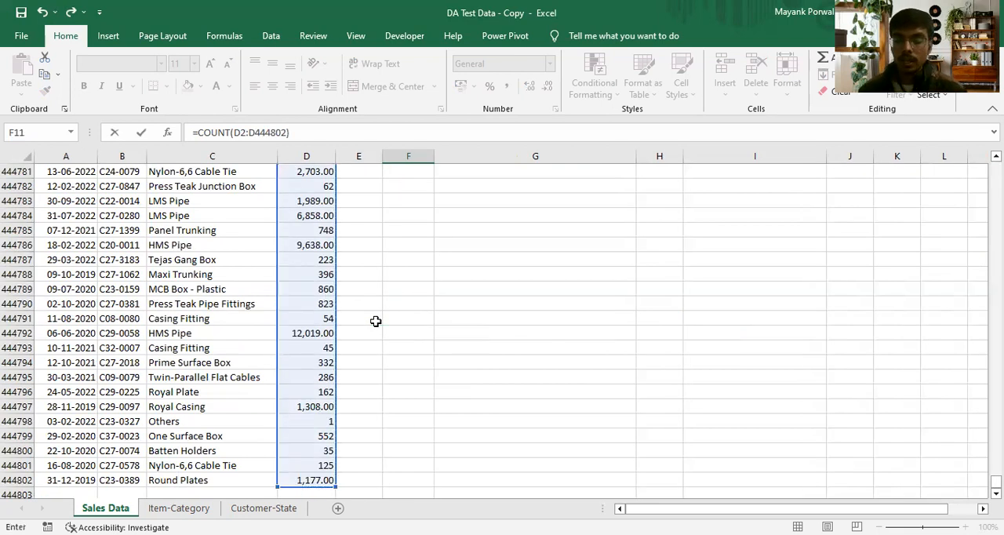
key("Return")
left_click(384, 322)
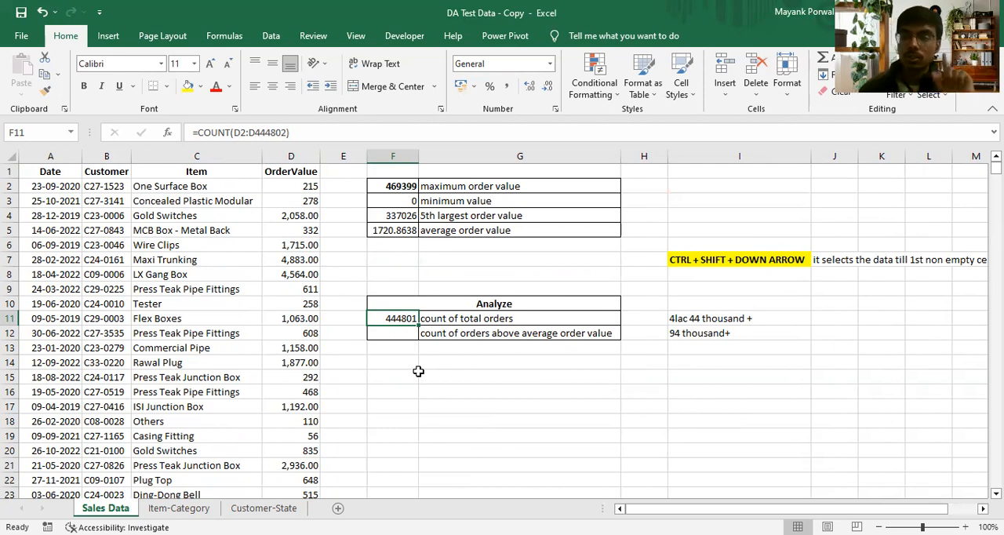
- Italicize the label "count of orders above average order value" in G12
left_click(393, 333)
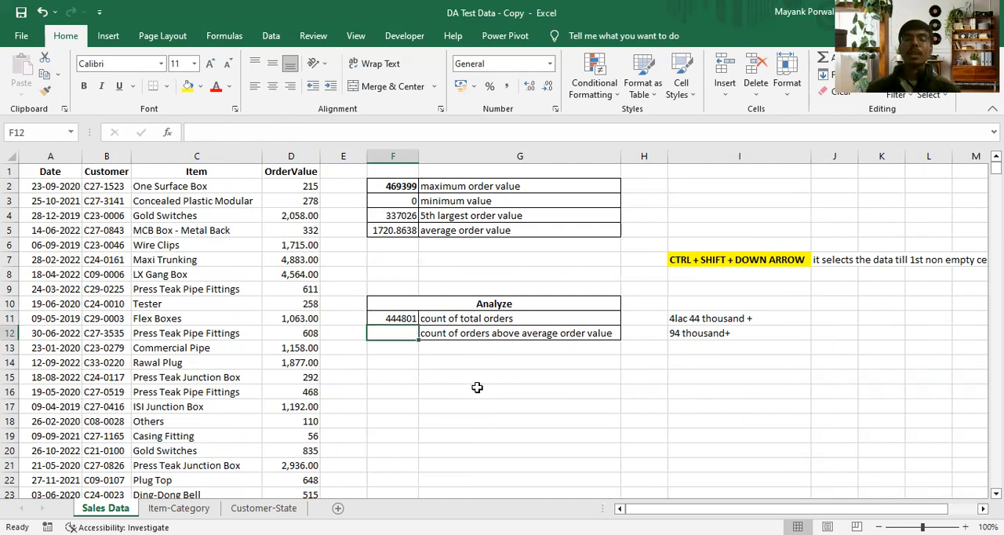
left_click(483, 336)
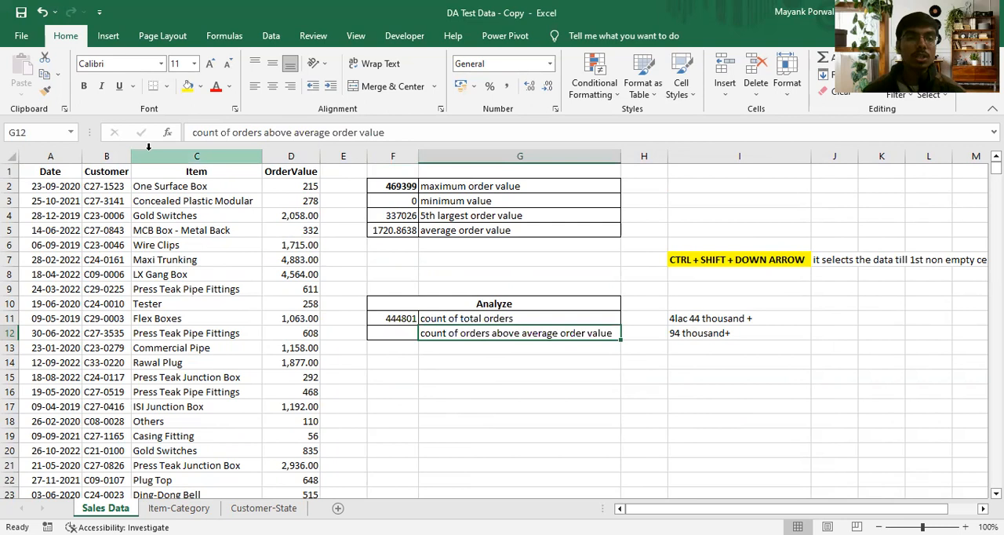
left_click(101, 87)
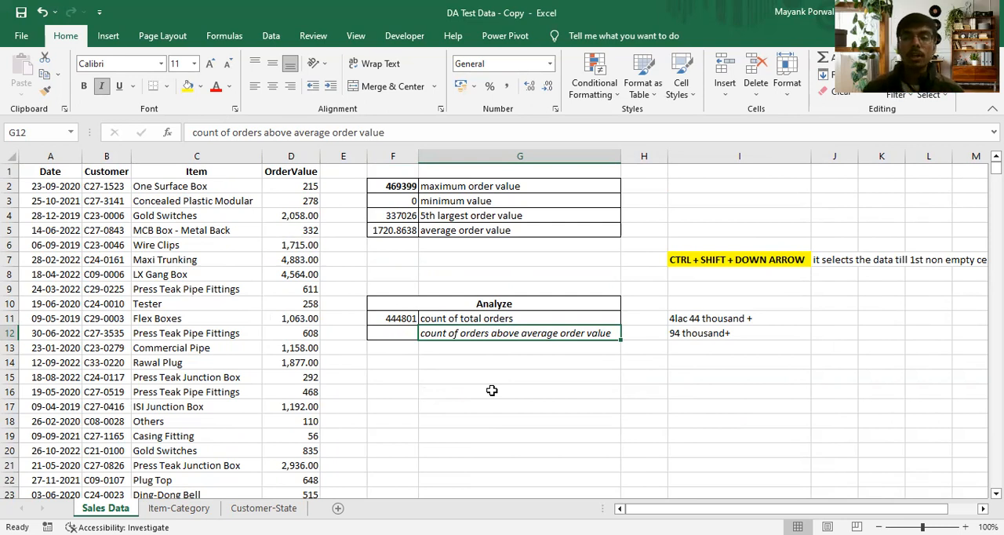
- Start a COUNTIF formula in F12 with D2:D444802 as the range to count
left_click(408, 333)
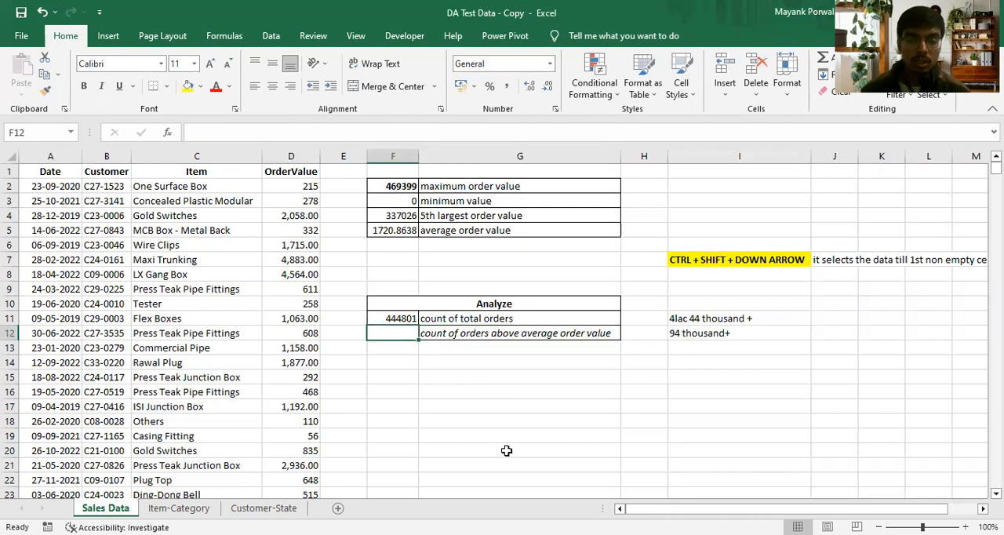
type("=c")
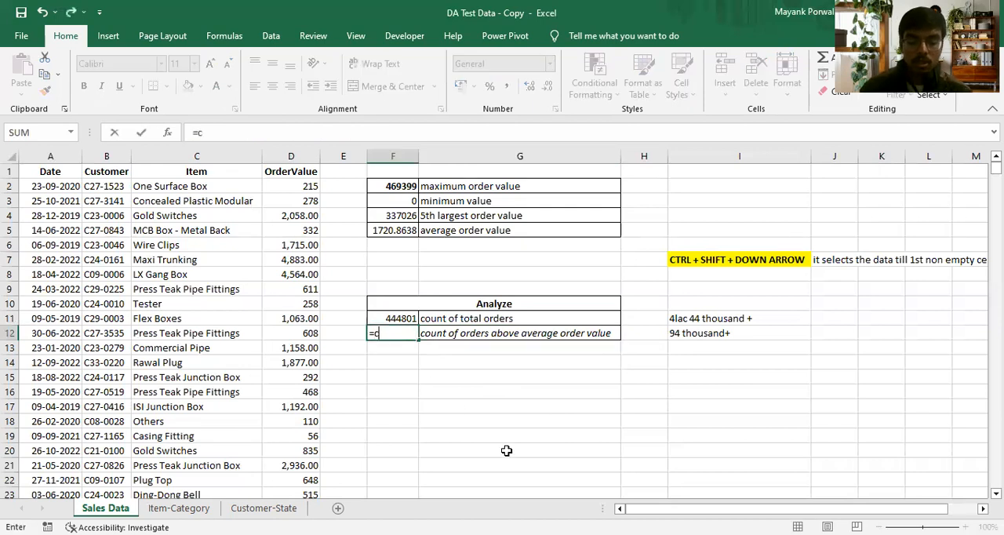
type("ount")
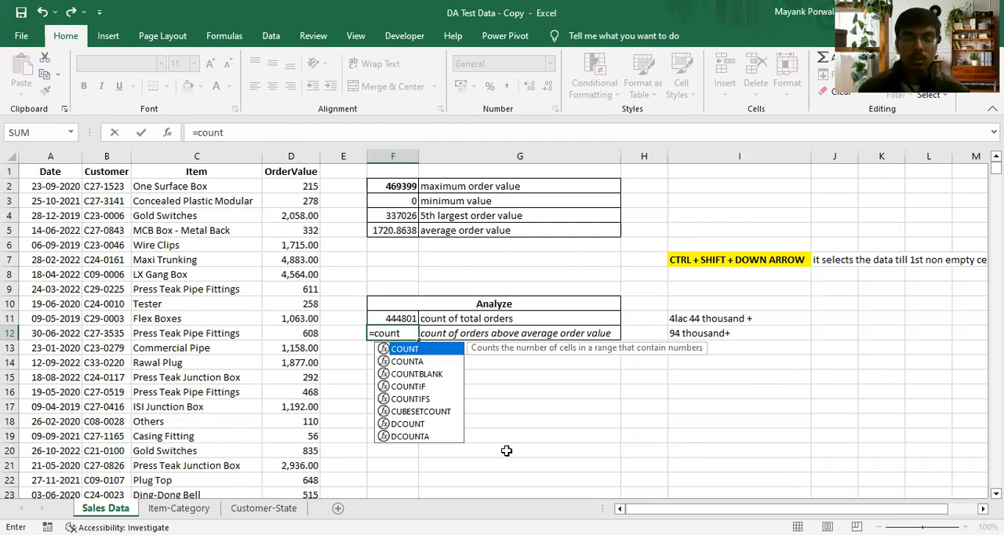
type("if(")
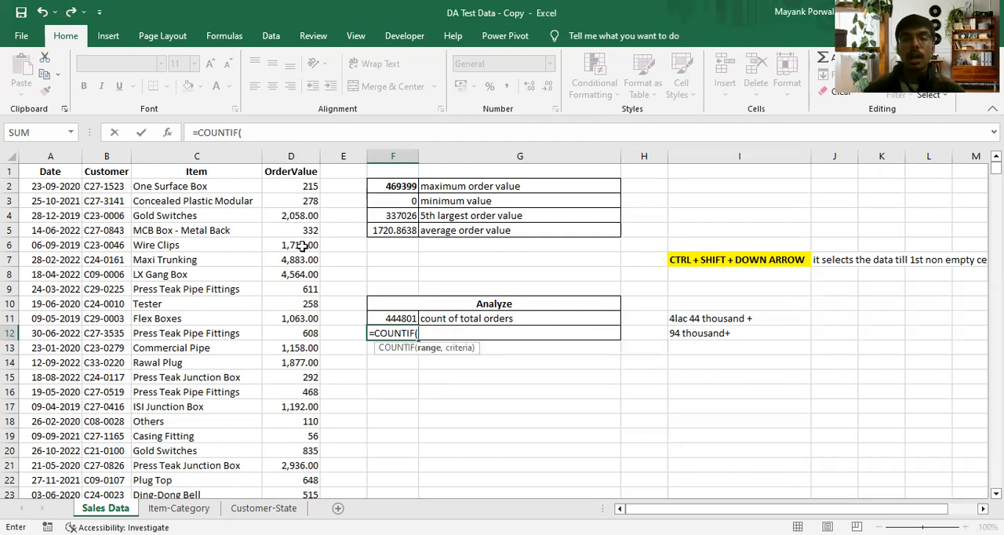
left_click(289, 189)
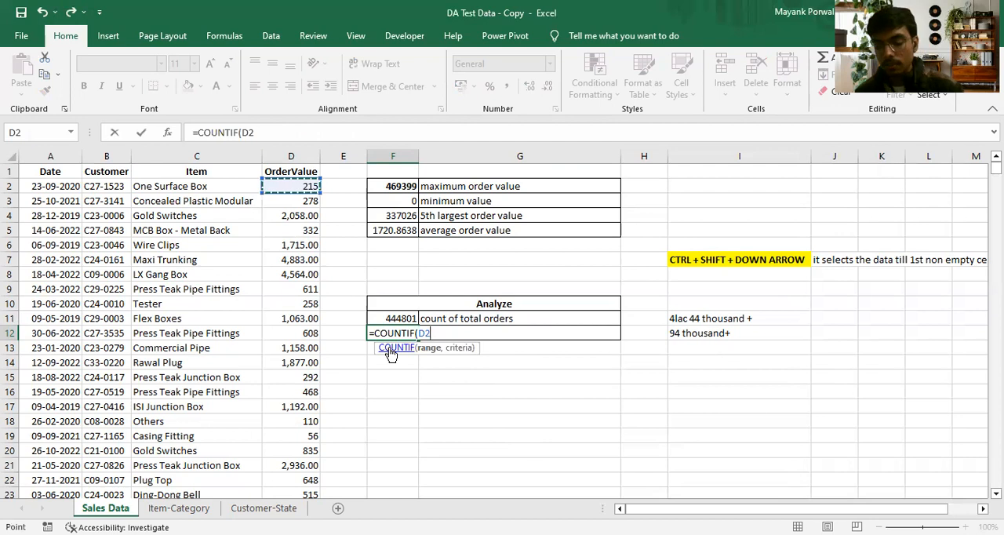
key("ctrl+shift+Down")
type(",")
- Complete the COUNTIF formula in F12 with the criteria ">"&F5 to count orders above the average order value
key("ctrl+BackSpace")
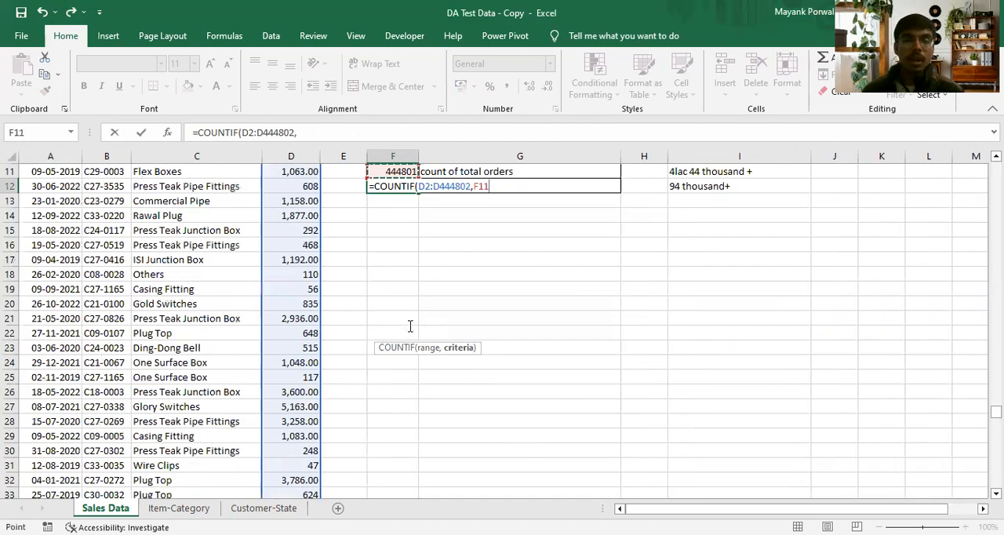
scroll(404, 324, "up", 3)
left_click(398, 230)
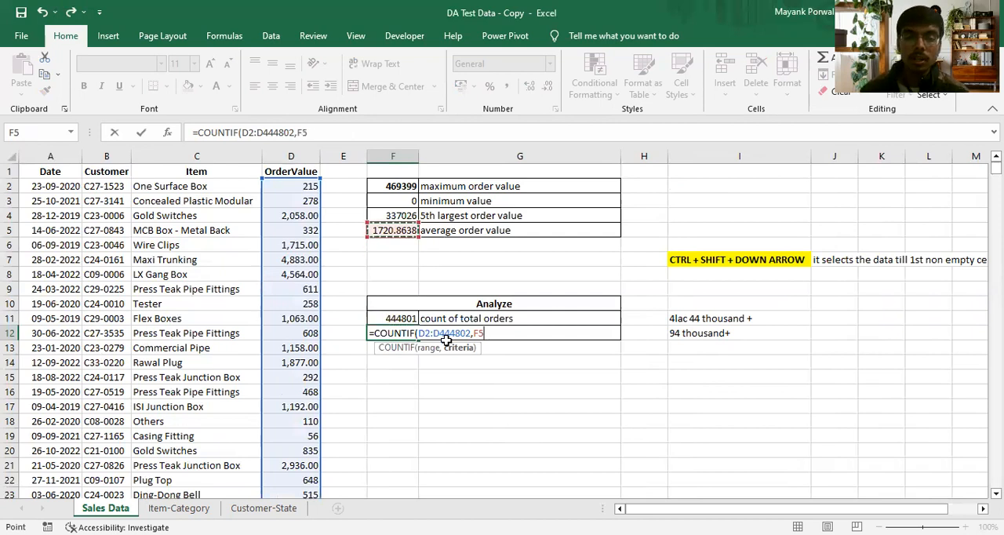
left_click(298, 133)
type("\">\"")
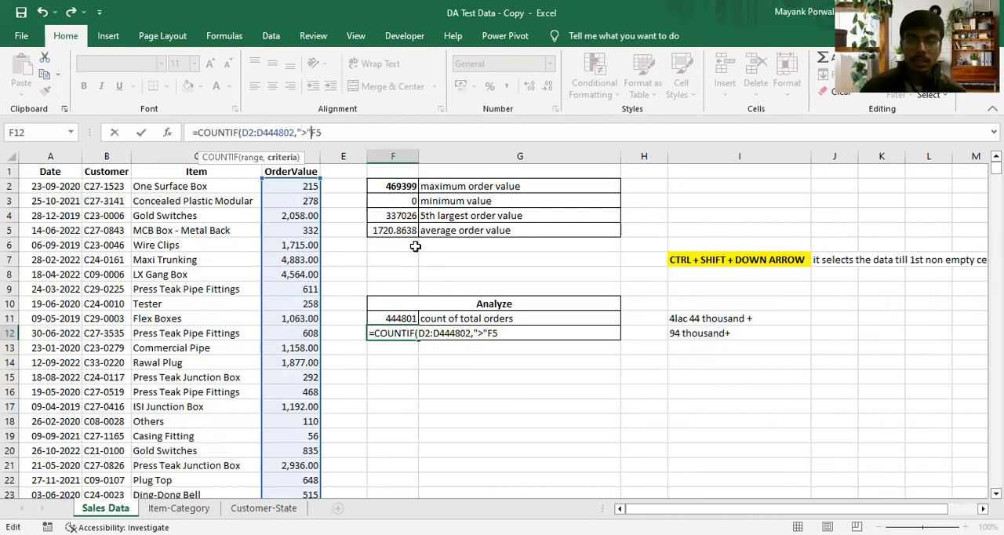
type("&")
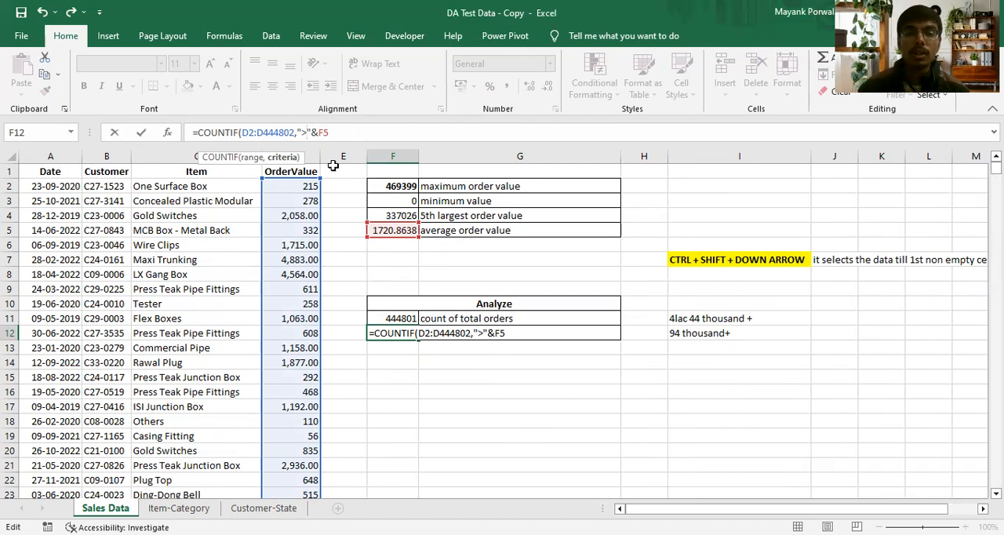
left_click(345, 135)
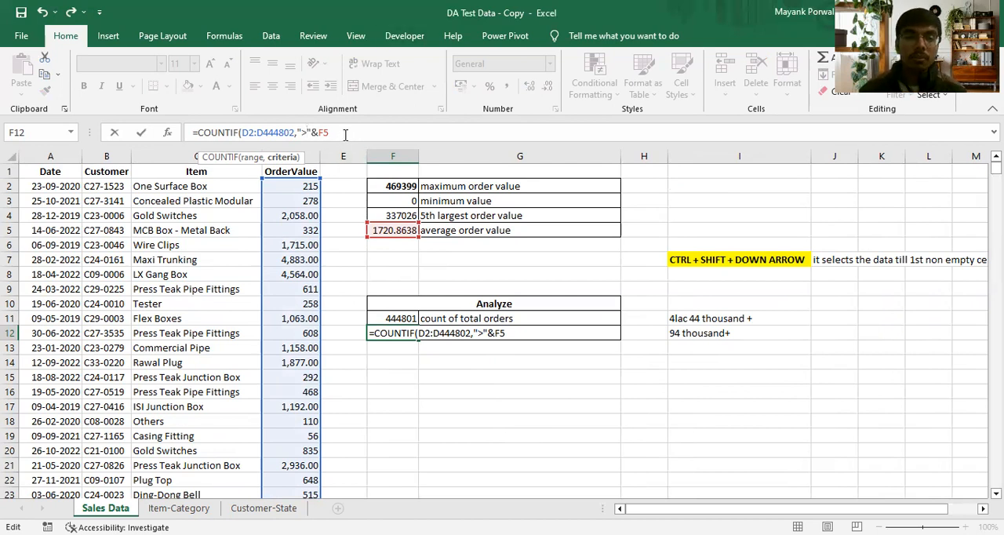
type(")")
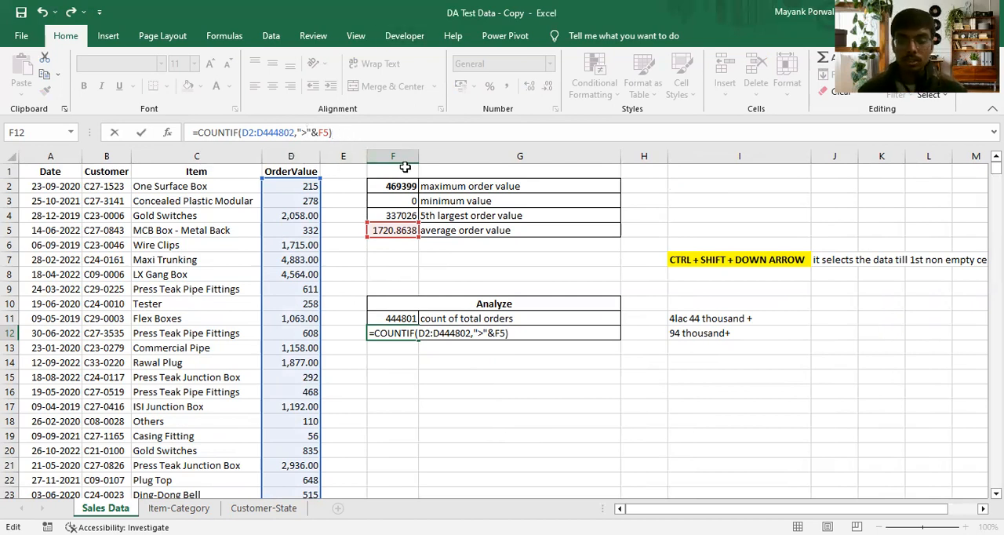
key("Return")
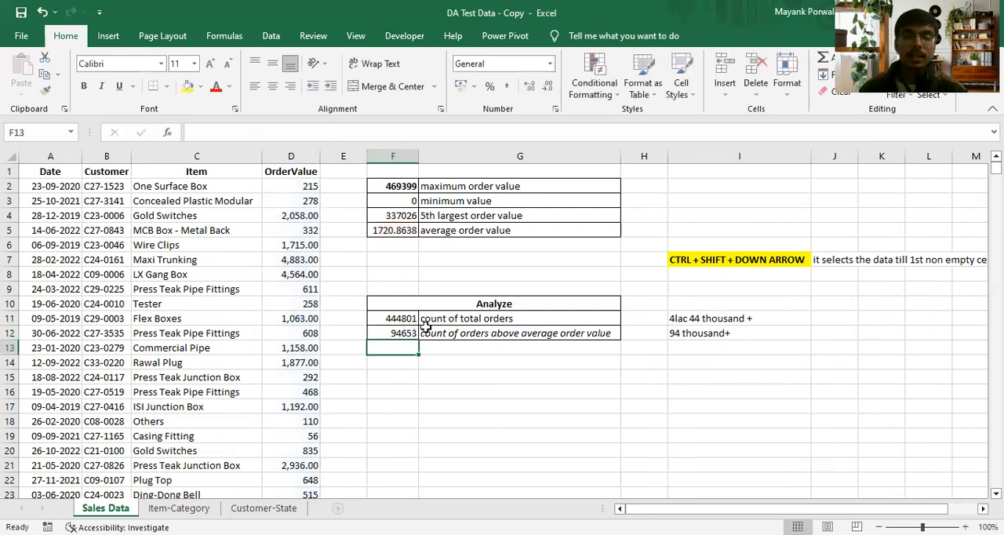
left_click(408, 332)
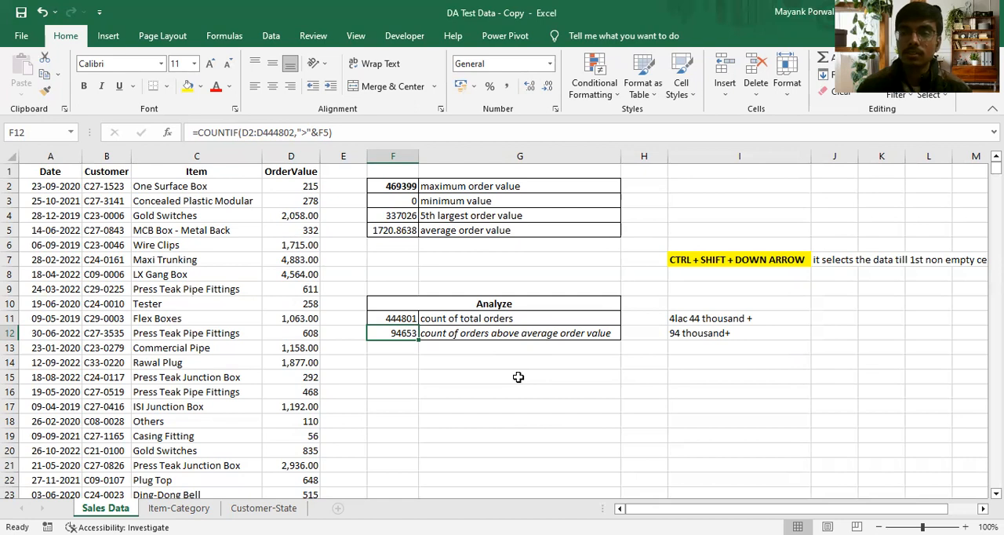
- Enter 100 in E11 beside the total order count and ? in E12 beside the above-average count
left_click(344, 317)
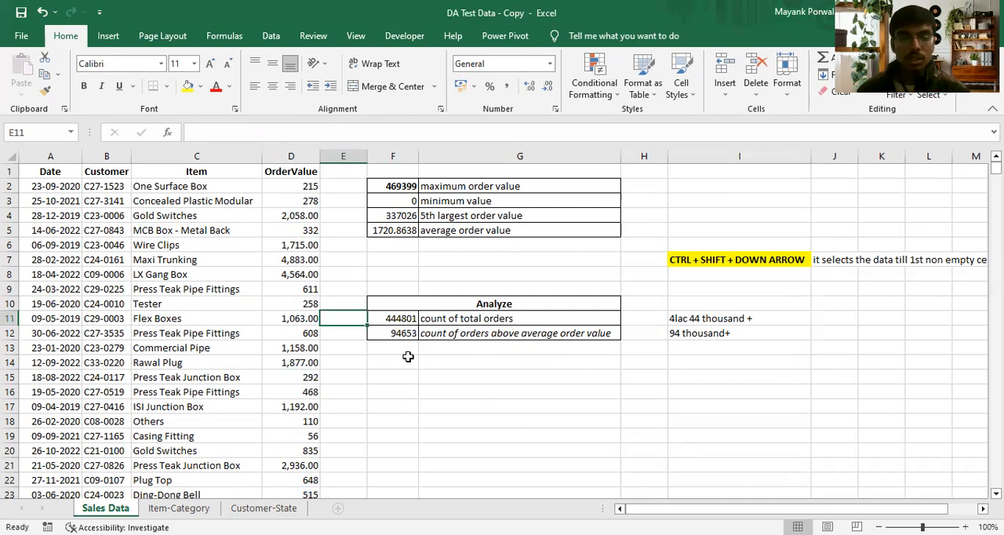
type("100")
key("Return")
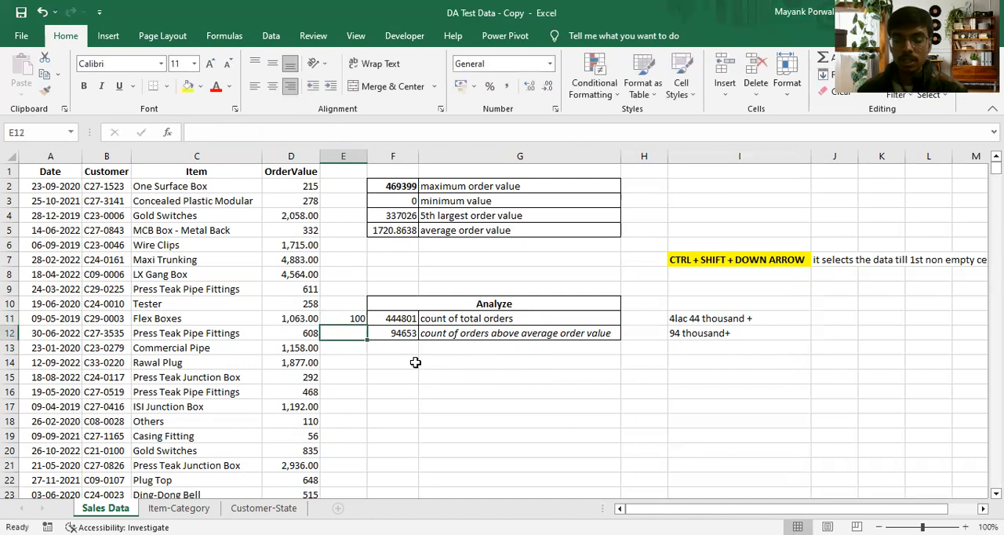
type("?")
- Calculate the percentage of orders above average in F13 with the formula =(100*F12)/F11
left_click(416, 364)
key("Up")
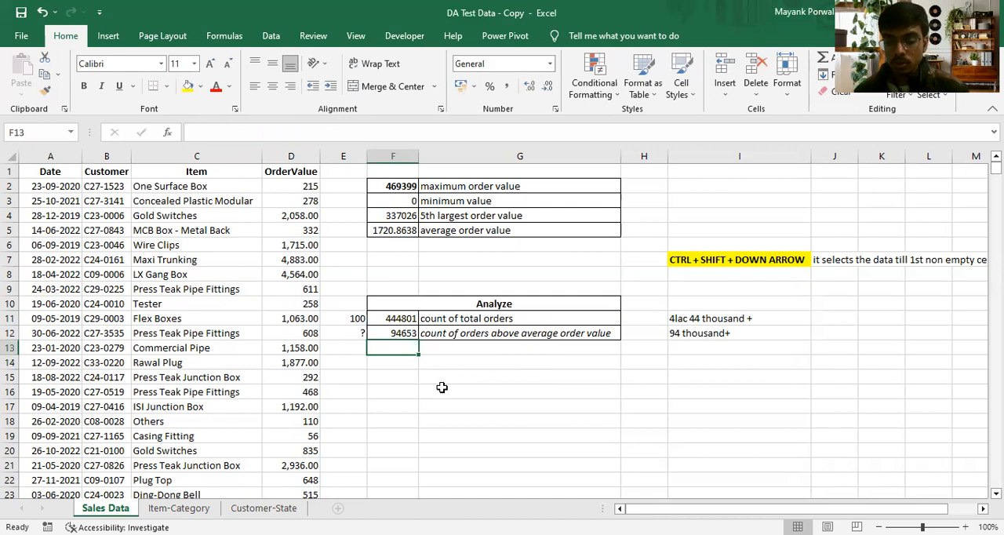
type("=(100*")
left_click(388, 332)
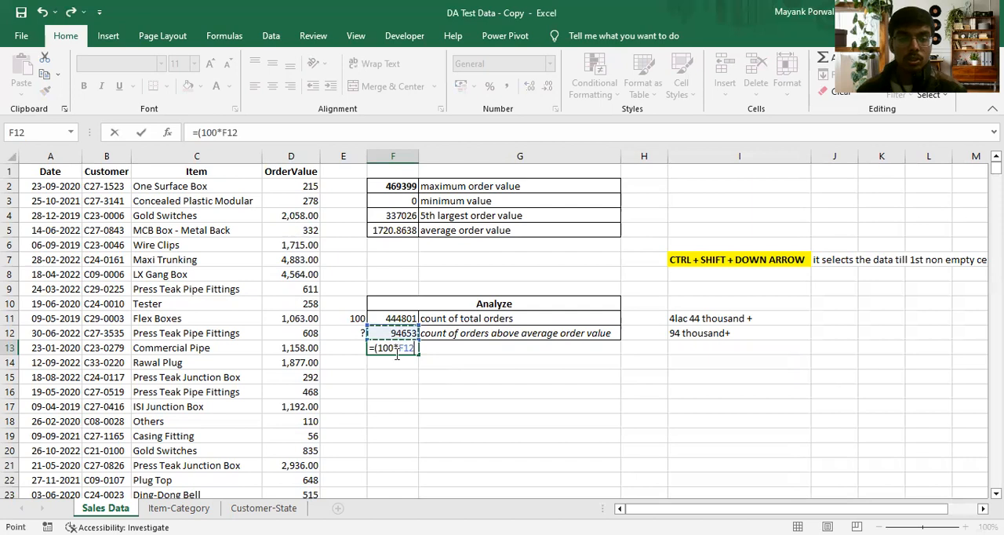
type(")/")
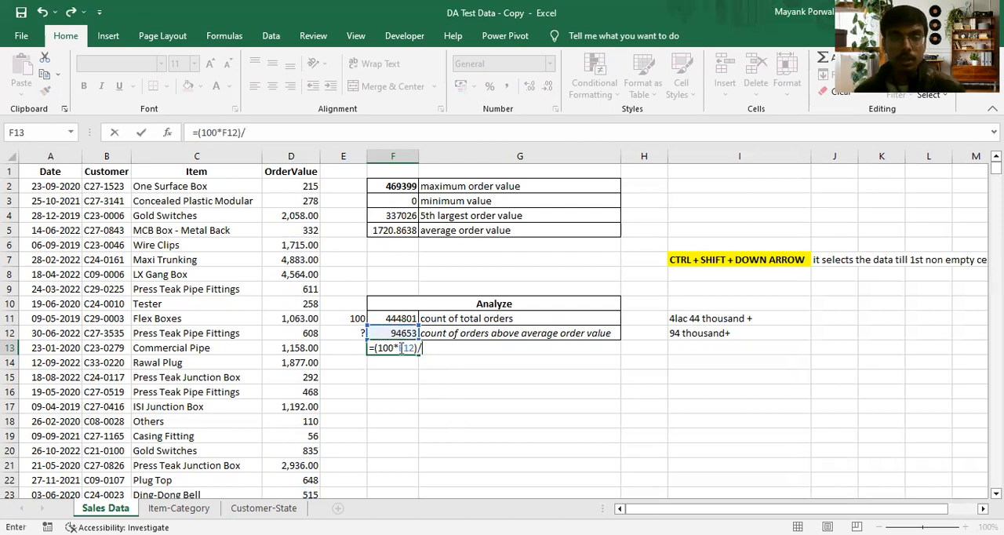
left_click(393, 321)
key("Return")
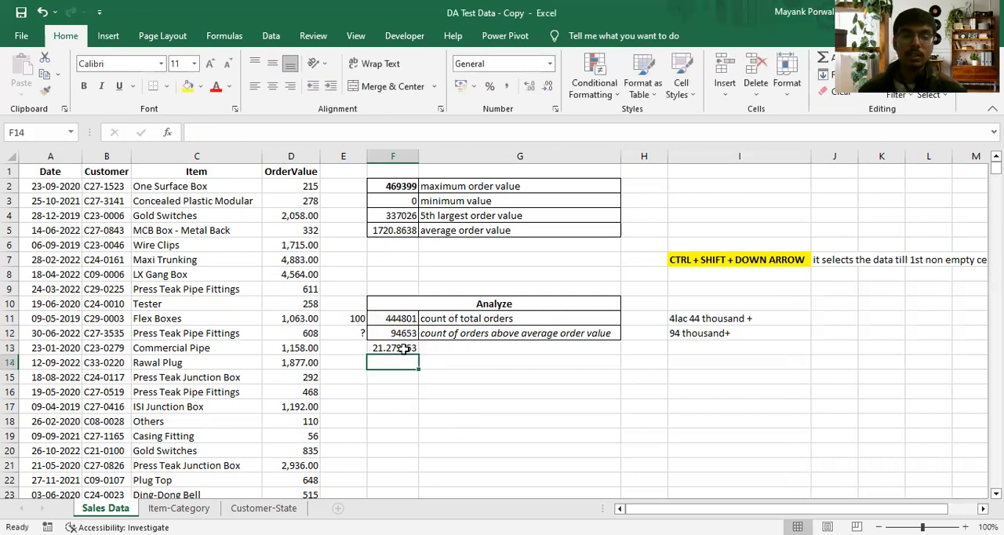
- Shade the percentage cell F13 with a light blue fill colour
key("Up")
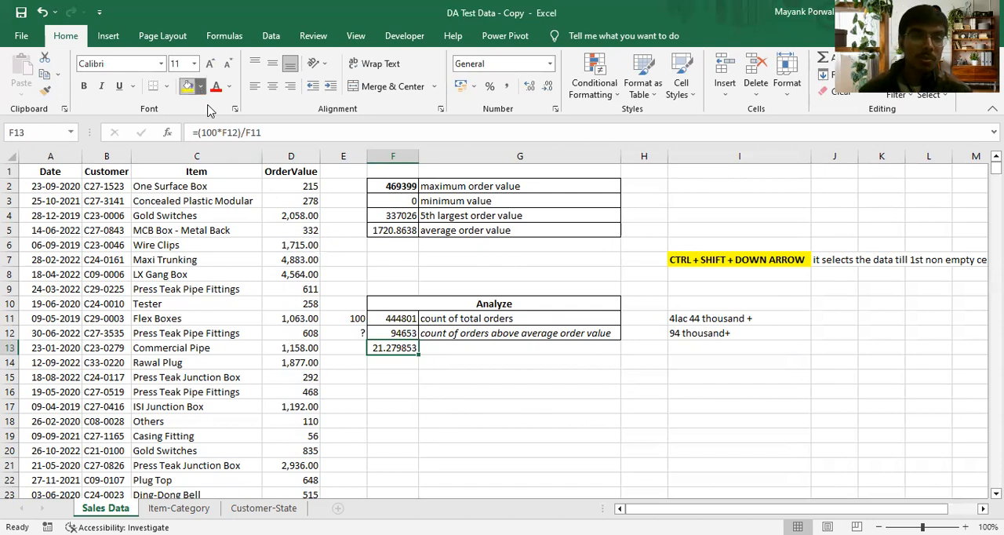
left_click(421, 355)
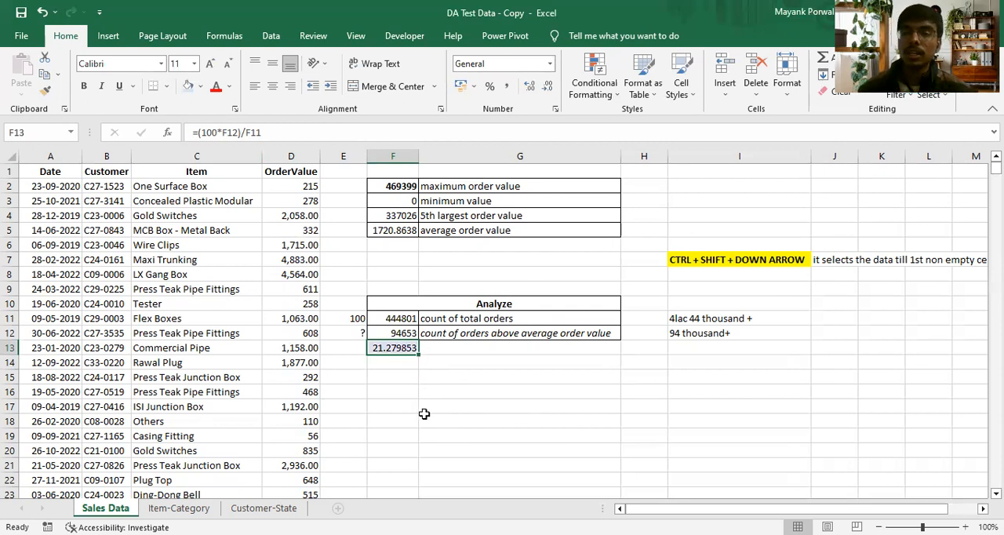
left_click(625, 119)
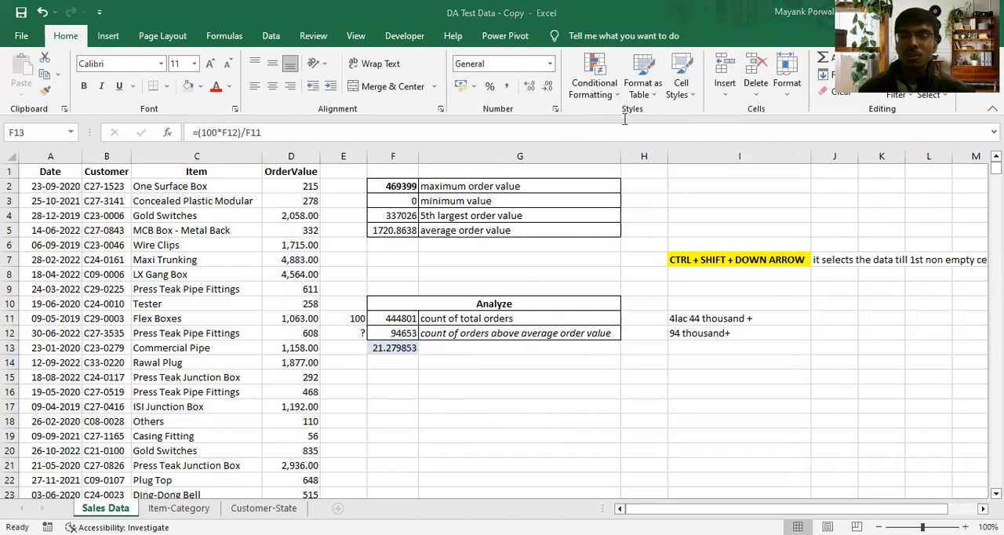